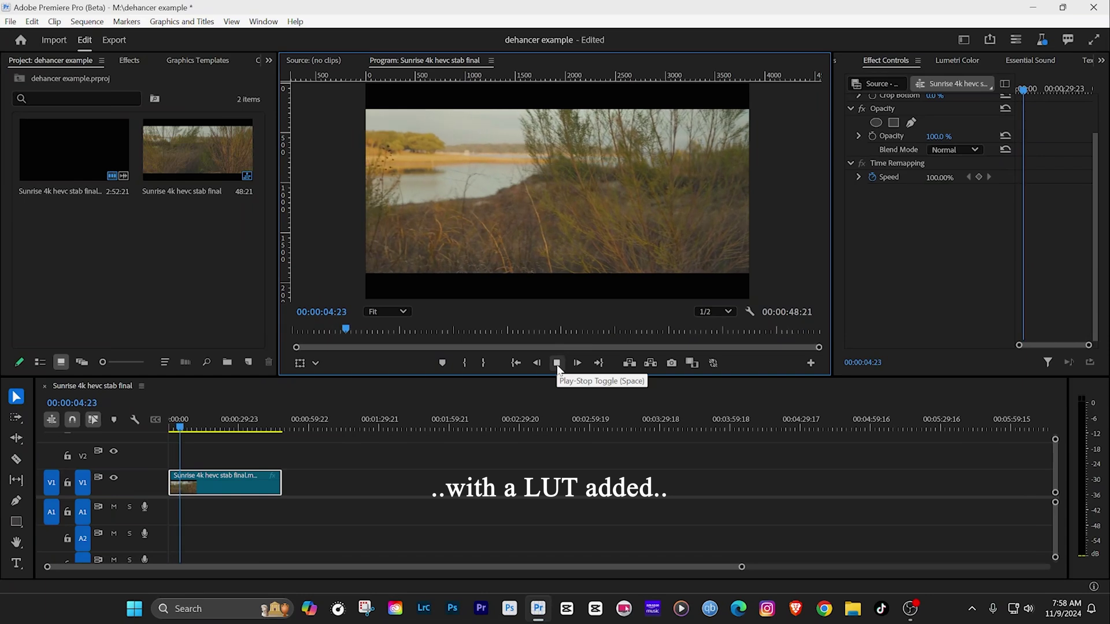
Stop the sunrise clip preview at 00:00:06:04 and bring up the workspace list
{"action": "left_click", "coordinate": [558, 364]}
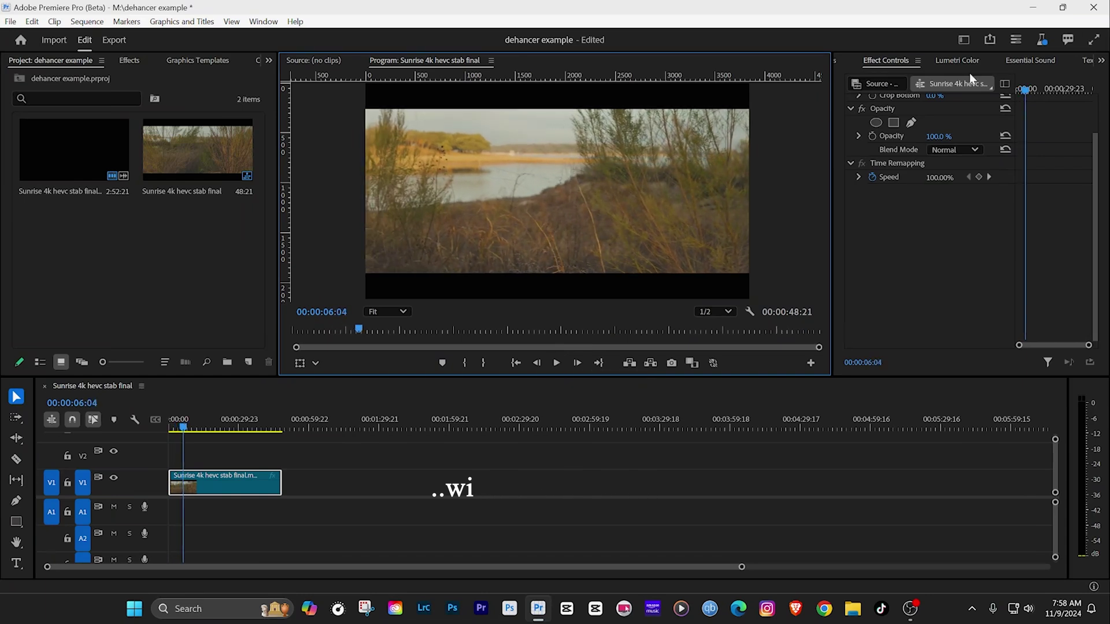
{"action": "left_click", "coordinate": [965, 44]}
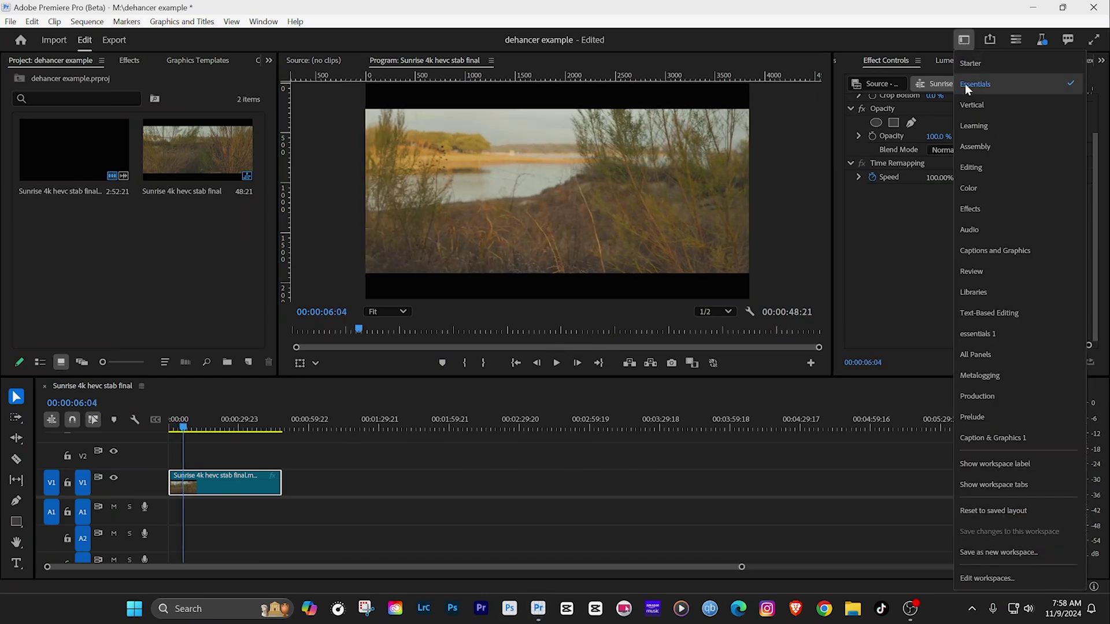
In the Effects workspace, drop Dehancer Pro onto the V1 Sunrise clip, then restore Essentials
{"action": "left_click", "coordinate": [982, 207]}
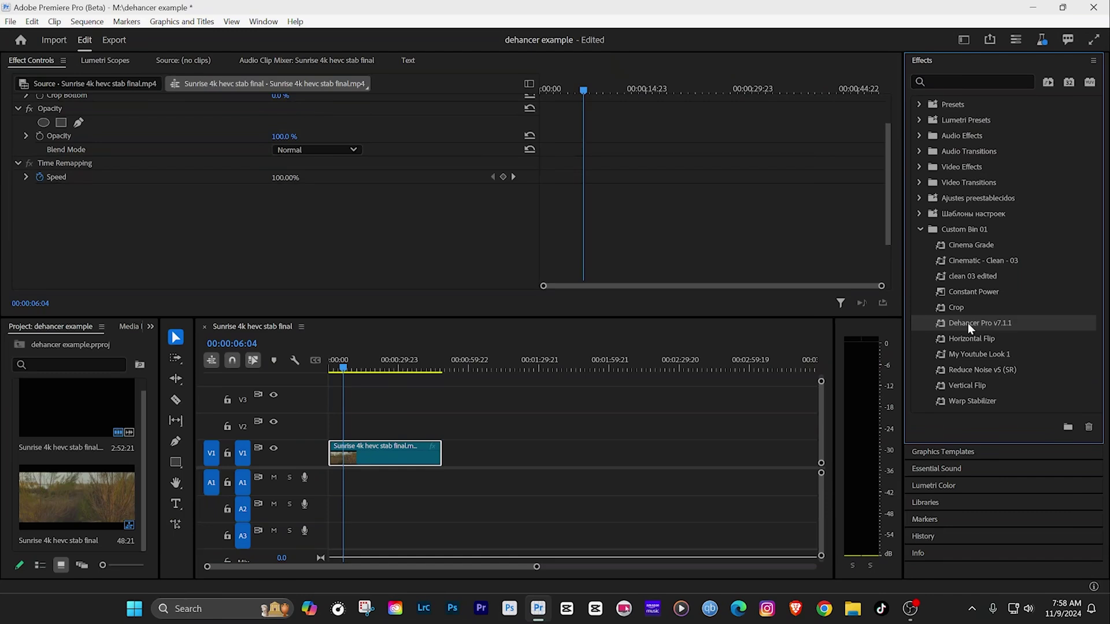
{"action": "left_click_drag", "start_coordinate": [969, 325], "coordinate": [368, 461]}
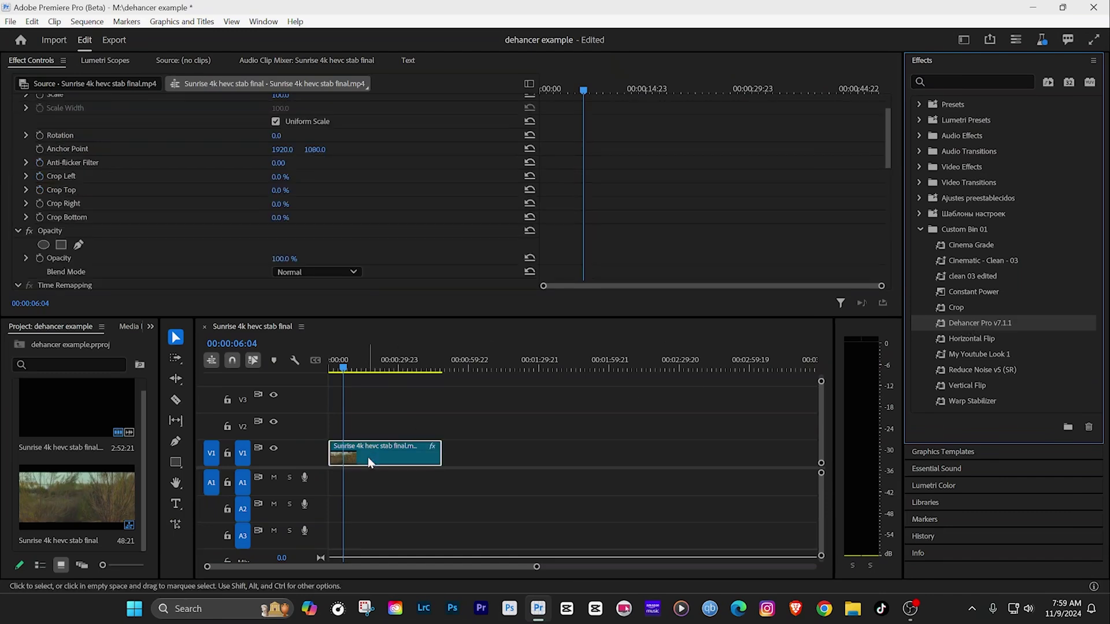
{"action": "left_click", "coordinate": [963, 40]}
{"action": "left_click", "coordinate": [975, 84]}
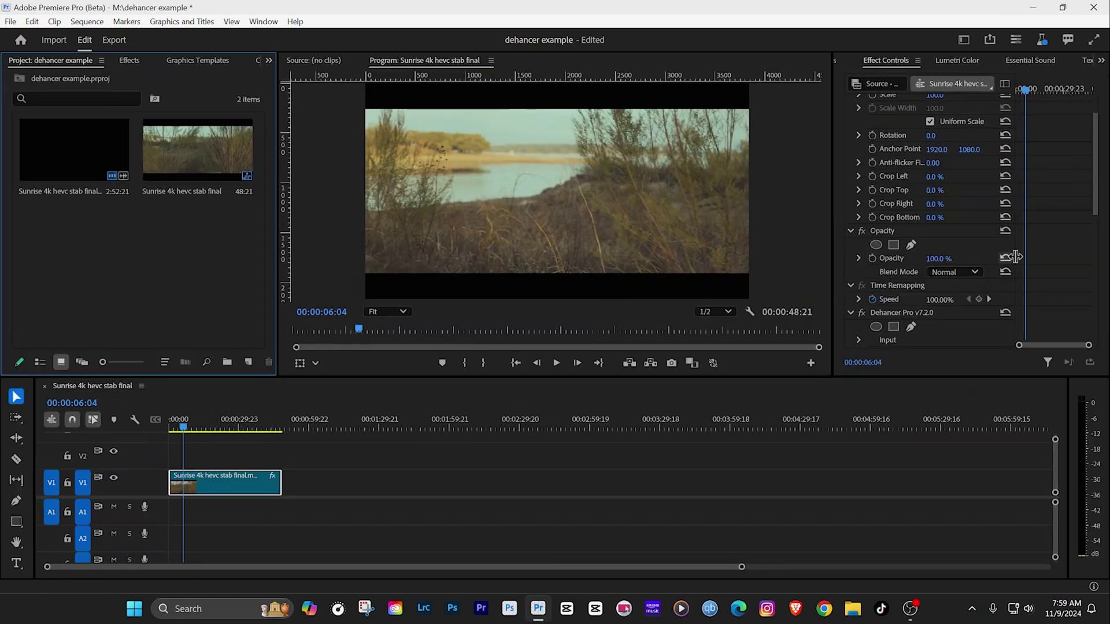
Check Dehancer's Input group and switch off Film emulation
{"action": "scroll", "coordinate": [1040, 260], "scroll_direction": "down", "scroll_amount": 5}
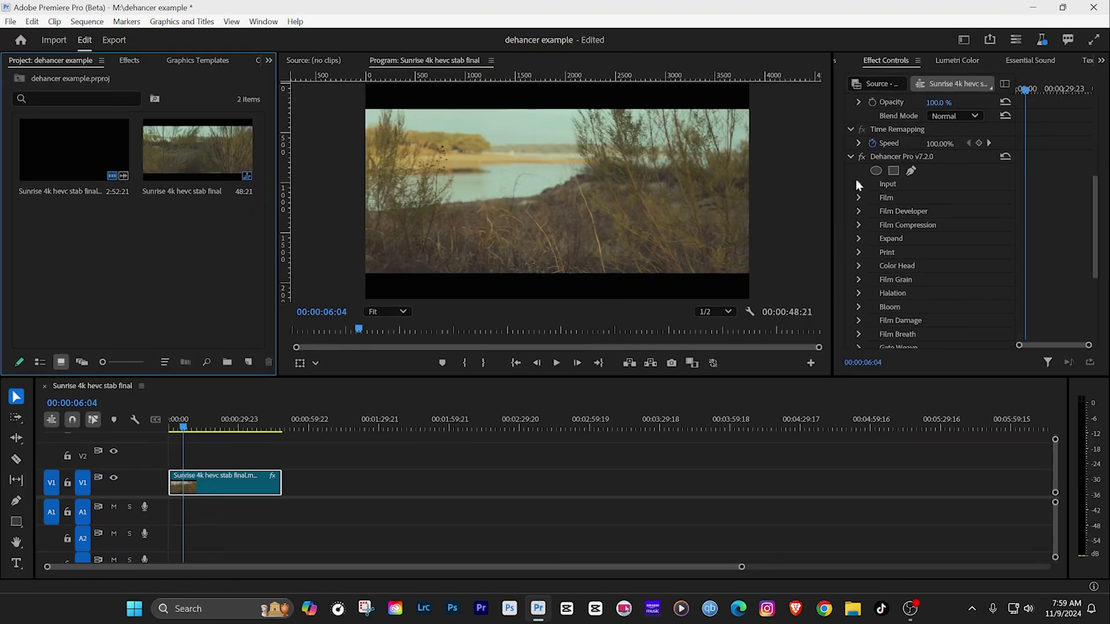
{"action": "left_click", "coordinate": [859, 184]}
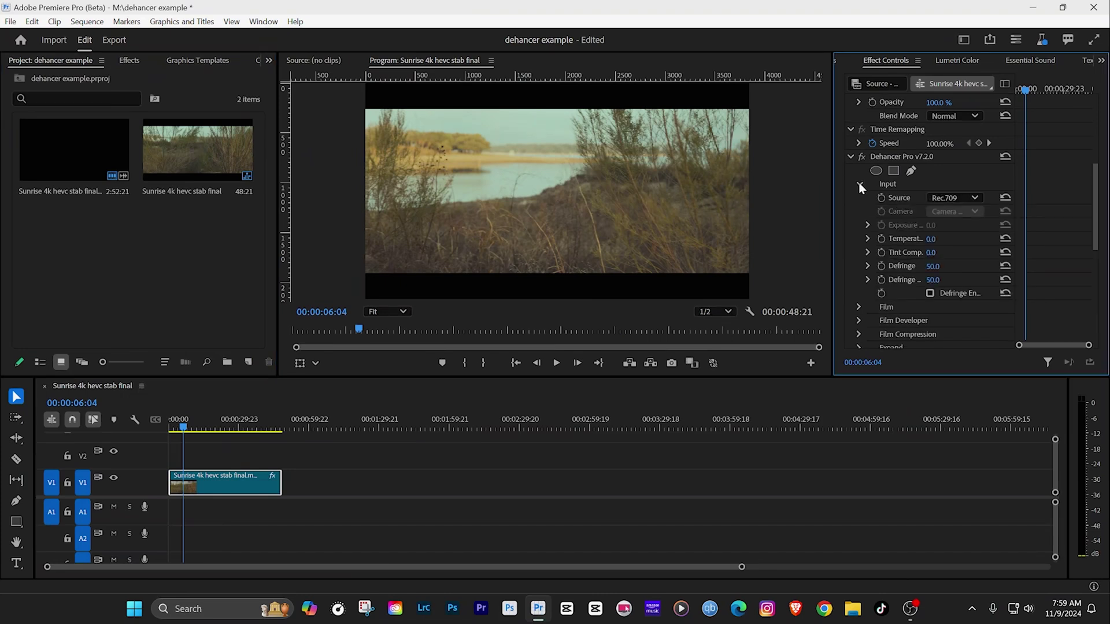
{"action": "left_click", "coordinate": [859, 185]}
{"action": "left_click", "coordinate": [858, 199]}
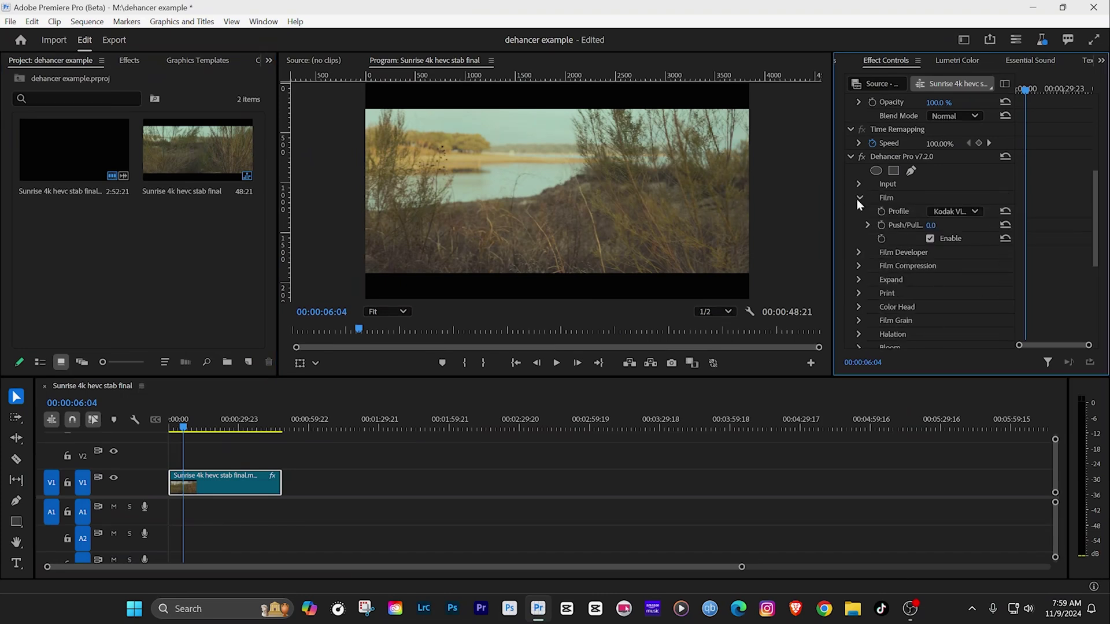
{"action": "left_click", "coordinate": [930, 239]}
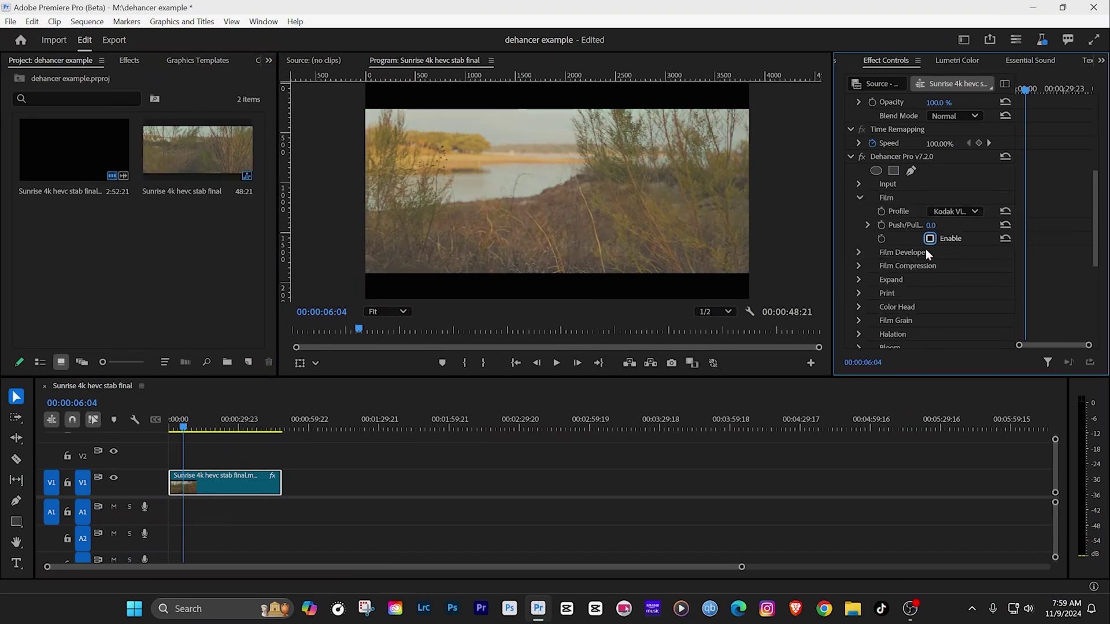
{"action": "left_click", "coordinate": [858, 199]}
Look through the Film Developer, Film Compression, Expand, Print and Color Head groups
{"action": "left_click", "coordinate": [859, 211]}
{"action": "left_click", "coordinate": [859, 211]}
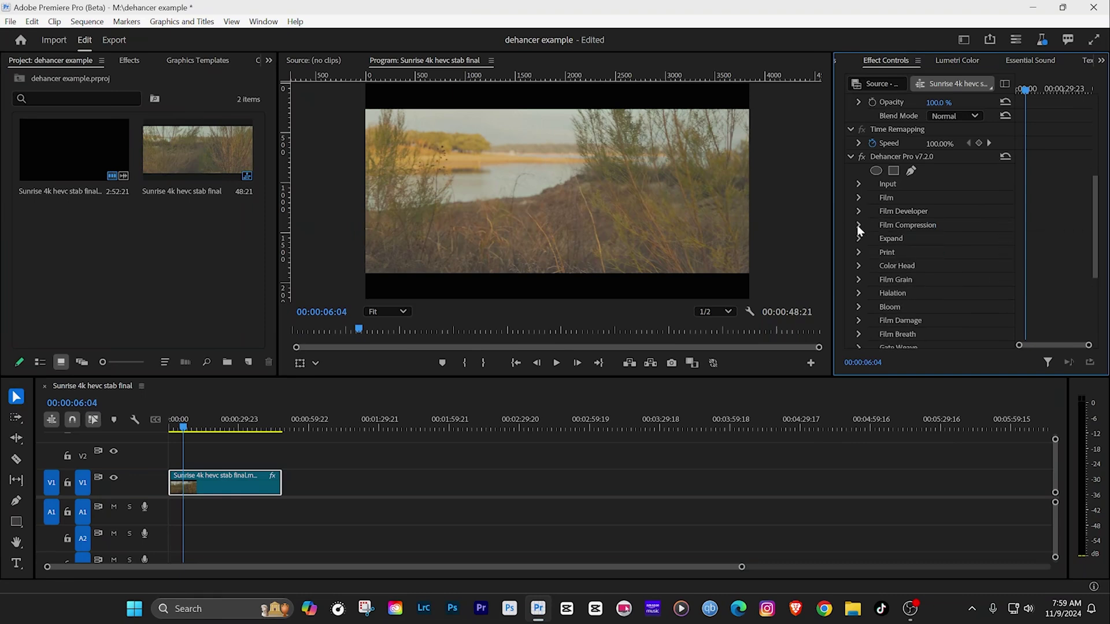
{"action": "left_click", "coordinate": [859, 223]}
{"action": "left_click", "coordinate": [858, 223]}
{"action": "left_click", "coordinate": [858, 238]}
{"action": "left_click", "coordinate": [859, 239]}
{"action": "left_click", "coordinate": [859, 253]}
{"action": "left_click", "coordinate": [858, 249]}
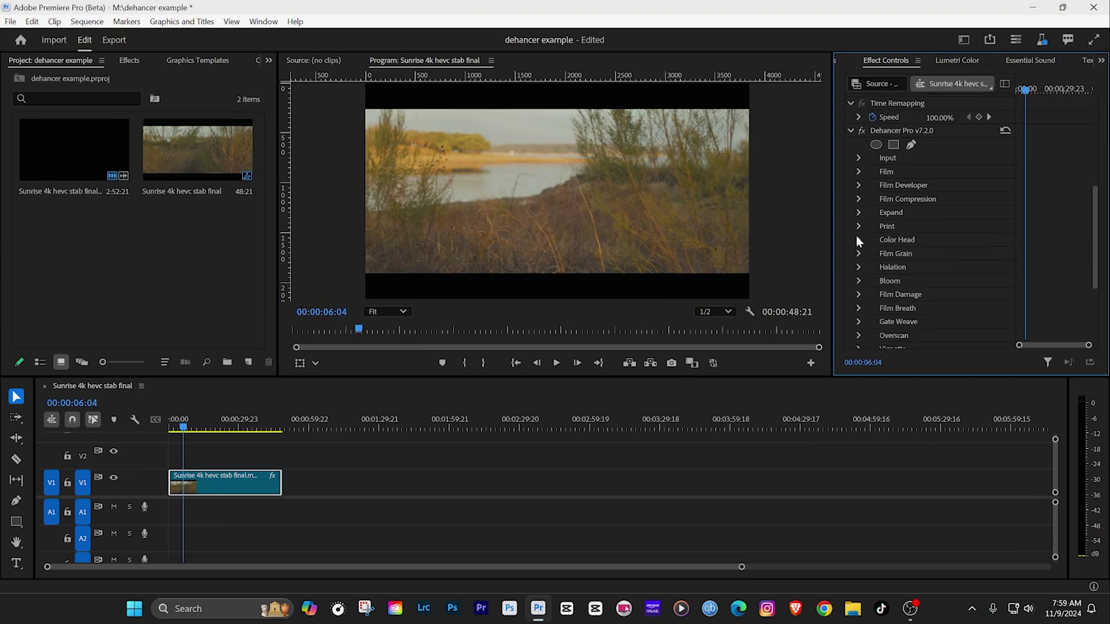
{"action": "left_click", "coordinate": [858, 238]}
{"action": "scroll", "coordinate": [896, 288], "scroll_direction": "down", "scroll_amount": 4}
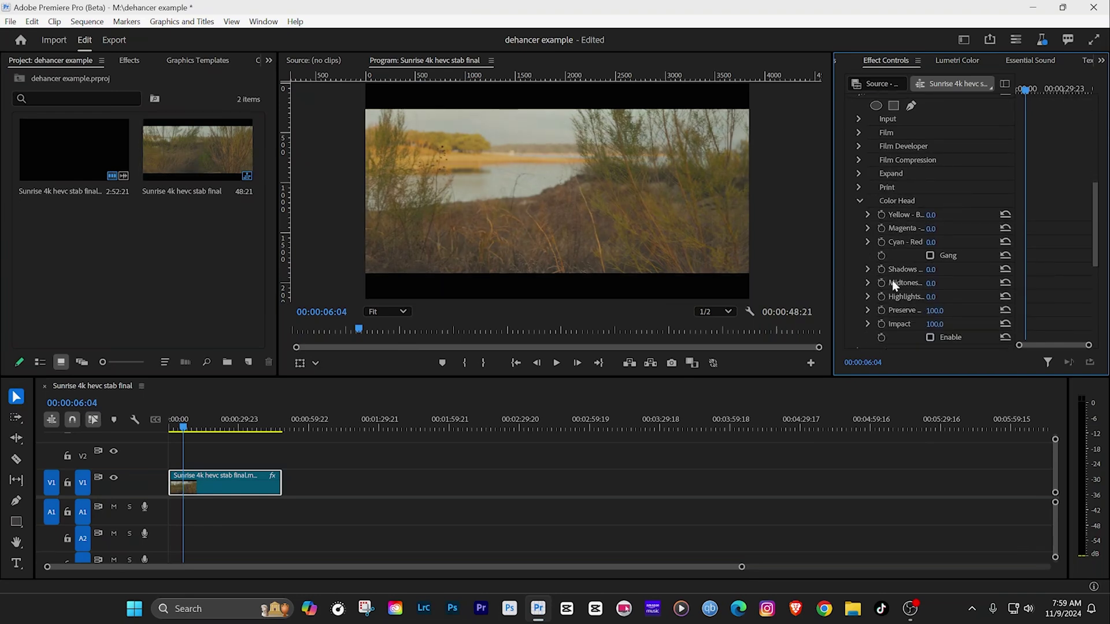
{"action": "left_click", "coordinate": [859, 186]}
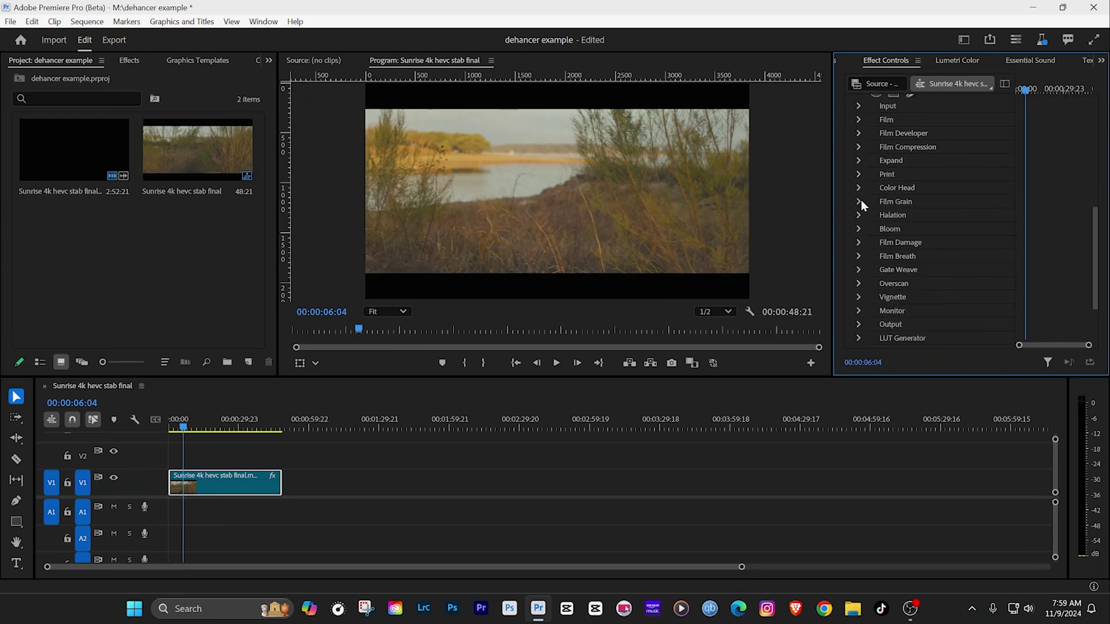
Toggle Dehancer's Film Grain and inspect the Output group
{"action": "left_click", "coordinate": [858, 201]}
{"action": "left_click", "coordinate": [929, 229]}
{"action": "scroll", "coordinate": [859, 254], "scroll_direction": "down", "scroll_amount": 2}
{"action": "left_click", "coordinate": [859, 272]}
{"action": "left_click", "coordinate": [859, 272]}
{"action": "scroll", "coordinate": [917, 263], "scroll_direction": "up", "scroll_amount": 3}
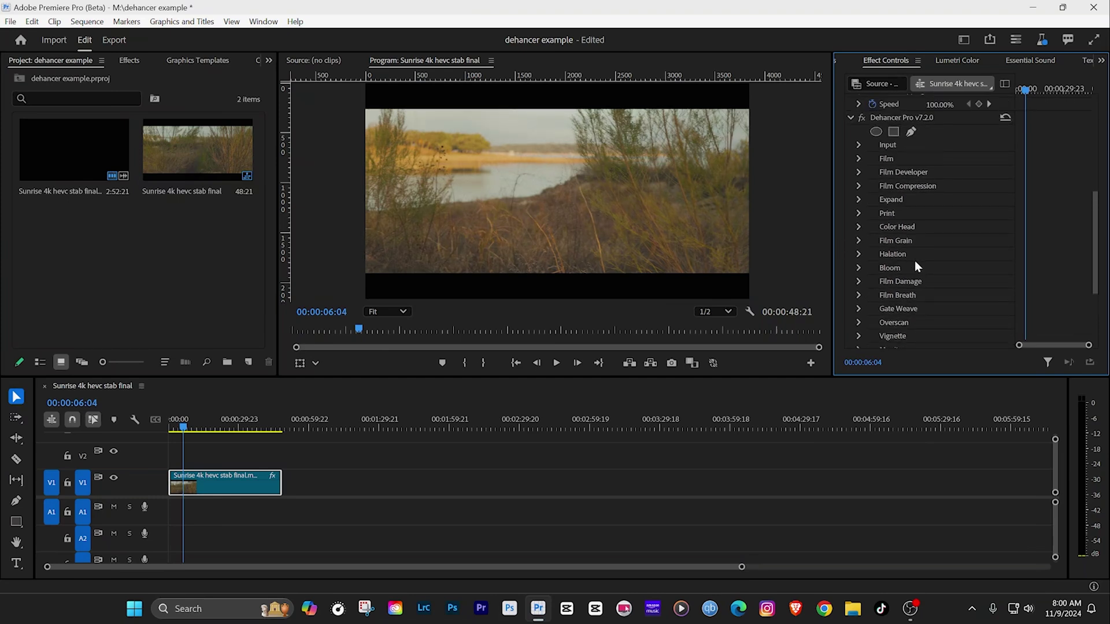
{"action": "left_click", "coordinate": [858, 145]}
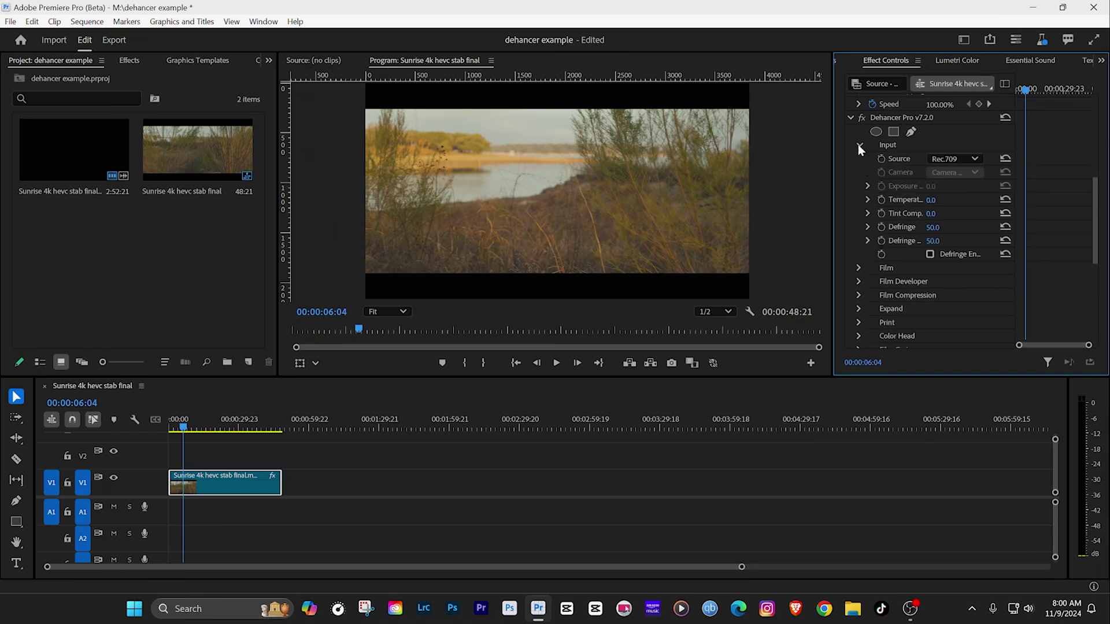
Try Cineon, Rec.2020, ACEScct and DVR WG as Dehancer's source, ending on Rec.709
{"action": "left_click", "coordinate": [976, 157]}
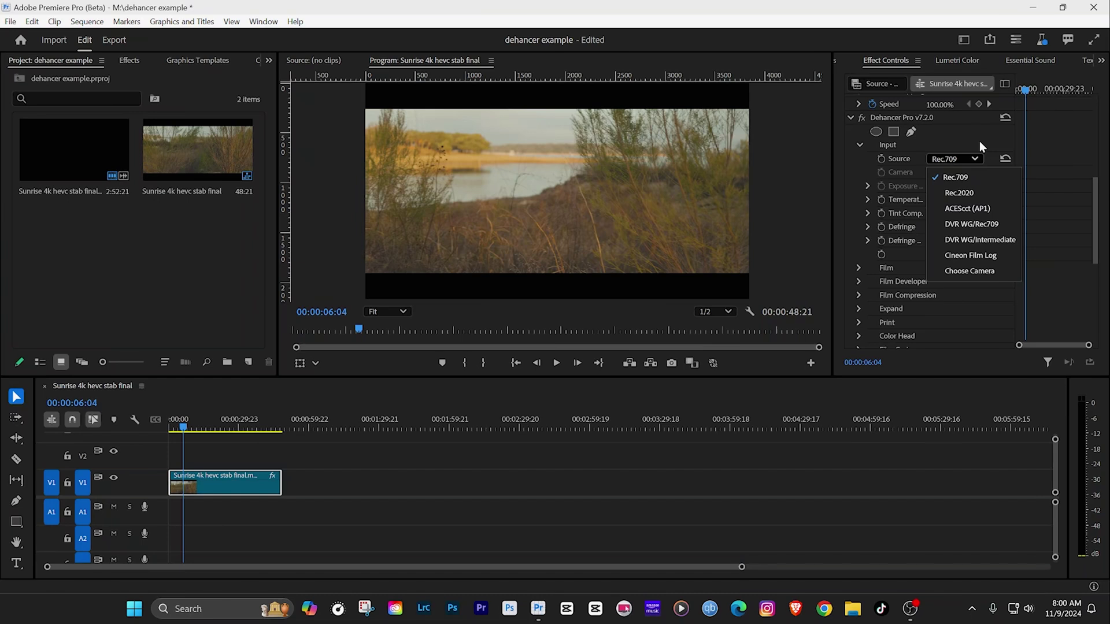
{"action": "left_click", "coordinate": [975, 254]}
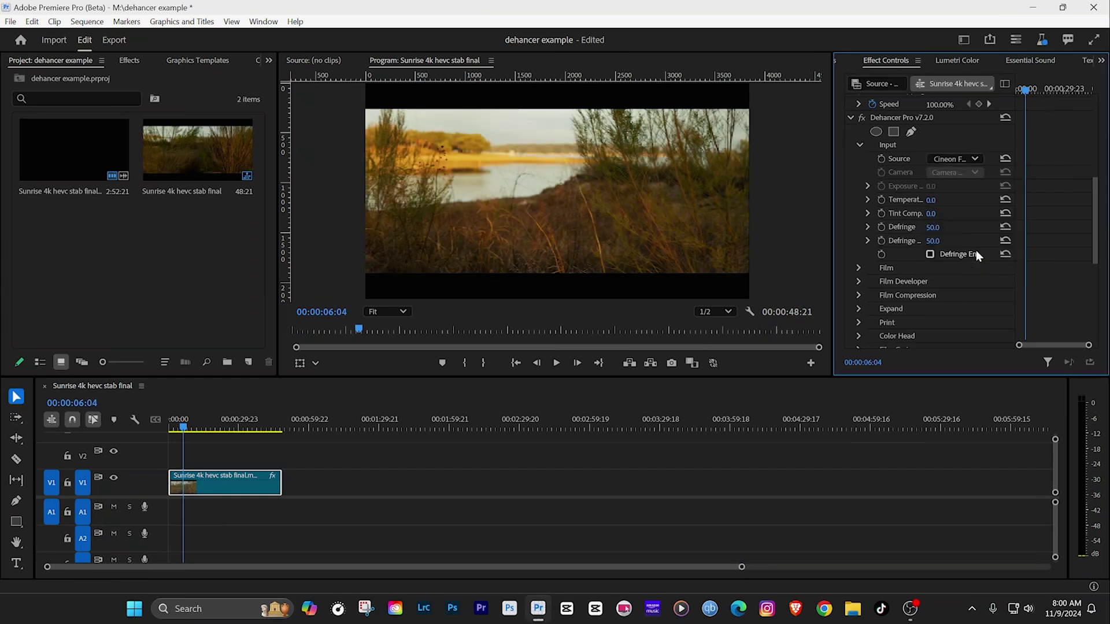
{"action": "left_click", "coordinate": [974, 159]}
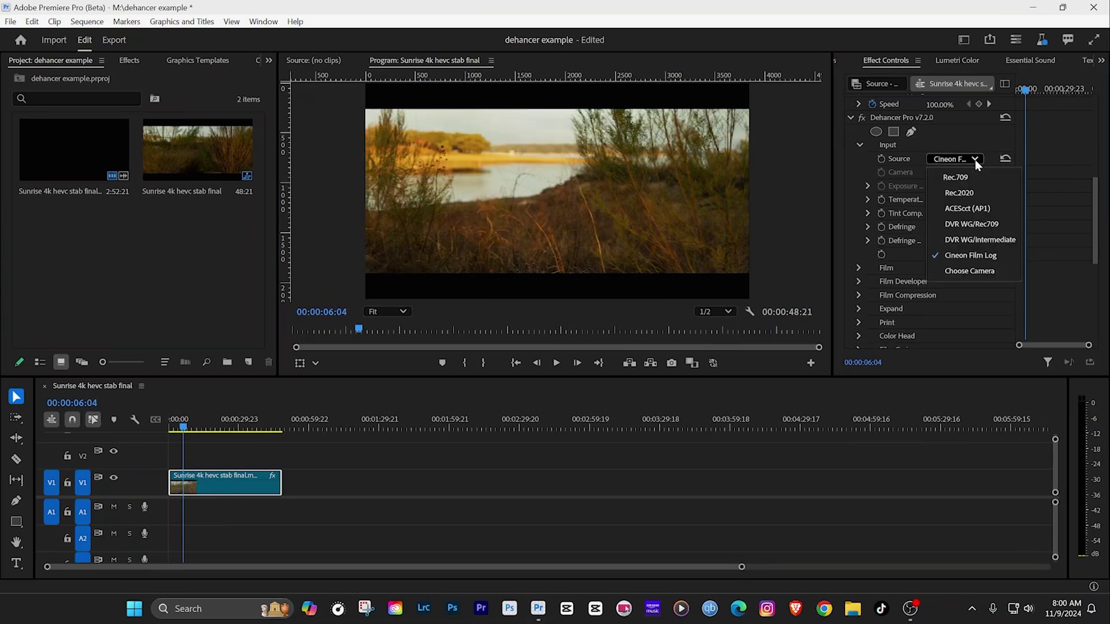
{"action": "left_click", "coordinate": [966, 192]}
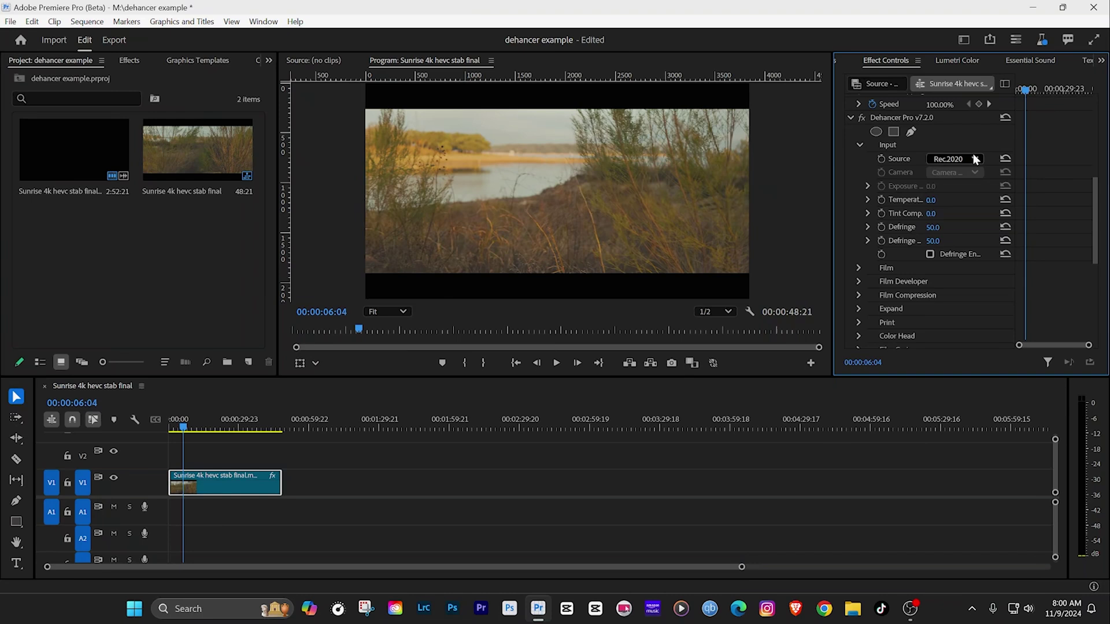
{"action": "left_click", "coordinate": [976, 160]}
{"action": "left_click", "coordinate": [971, 206]}
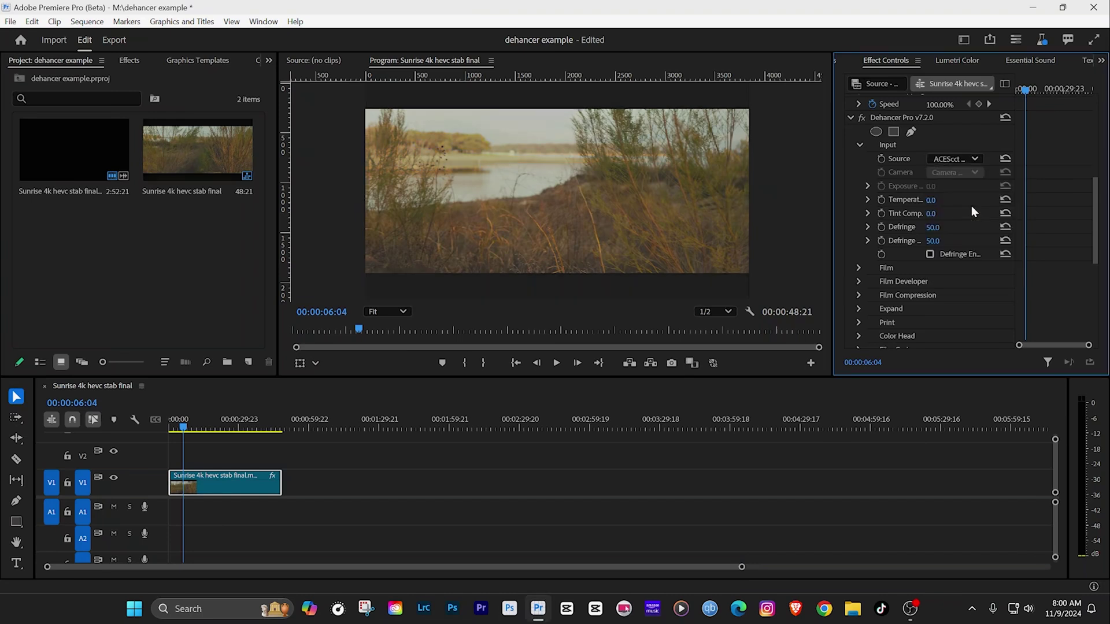
{"action": "left_click", "coordinate": [975, 159]}
{"action": "left_click", "coordinate": [967, 222]}
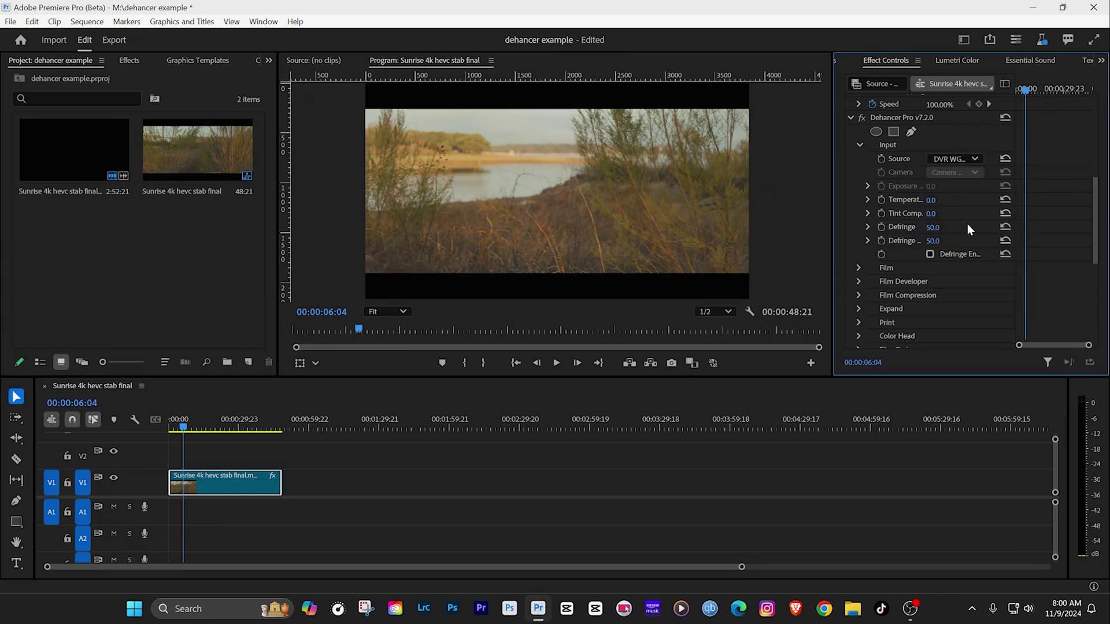
{"action": "left_click", "coordinate": [973, 160]}
{"action": "left_click", "coordinate": [965, 174]}
Pick the Adox Color Implosion 100 film profile and re-enable Film emulation
{"action": "left_click", "coordinate": [859, 145]}
{"action": "left_click", "coordinate": [858, 158]}
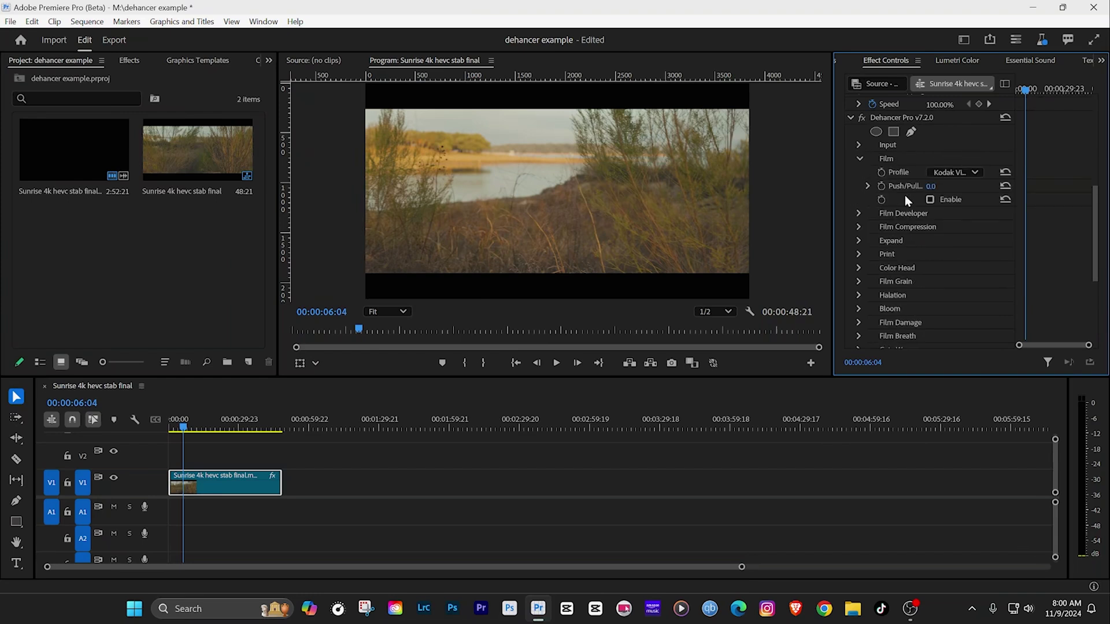
{"action": "left_click", "coordinate": [976, 172]}
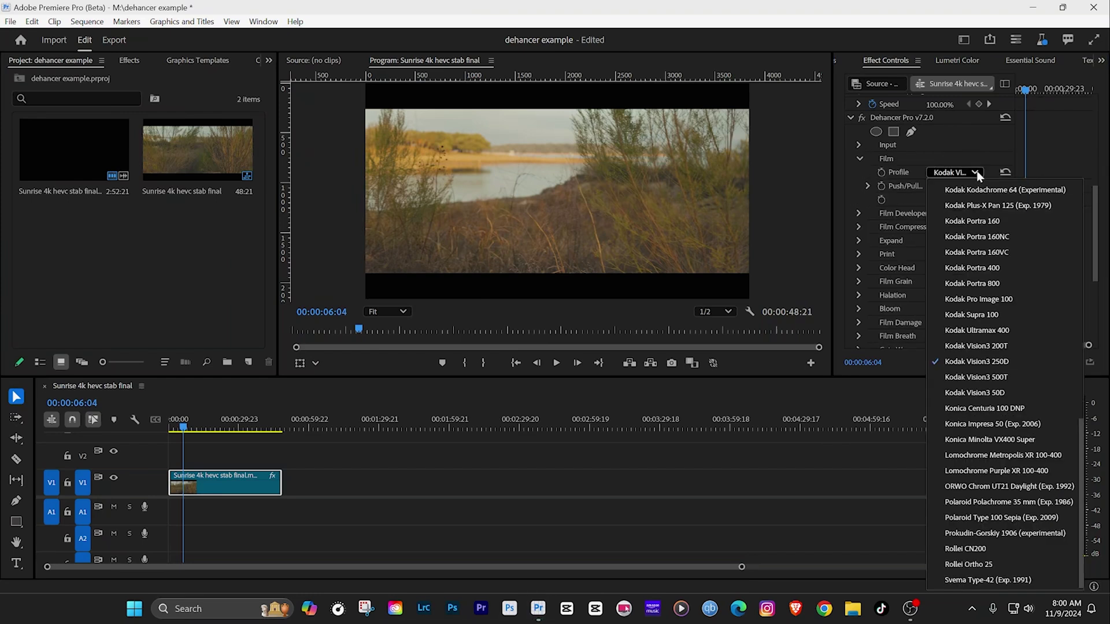
{"action": "scroll", "coordinate": [1007, 362], "scroll_direction": "up", "scroll_amount": 15}
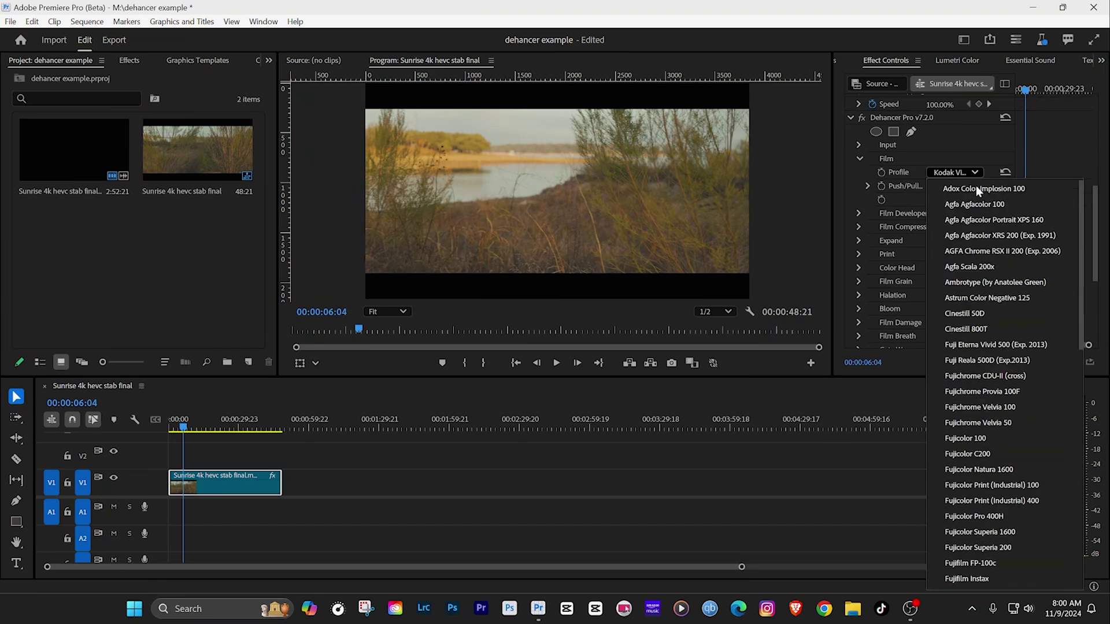
{"action": "left_click", "coordinate": [972, 189]}
{"action": "left_click", "coordinate": [973, 173]}
{"action": "left_click", "coordinate": [974, 171]}
{"action": "left_click", "coordinate": [930, 200]}
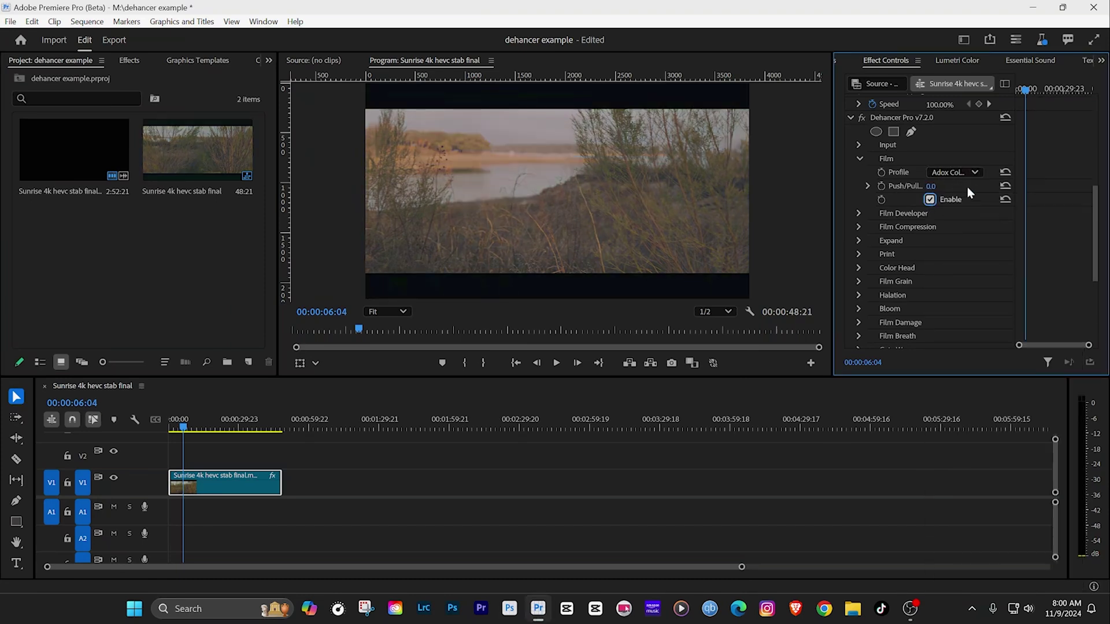
Try the Agfacolor Portrait XPS 160, Agfacolor XRS 200 and AGFA Chrome RSX II 200 profiles
{"action": "left_click", "coordinate": [976, 172]}
{"action": "left_click", "coordinate": [975, 202]}
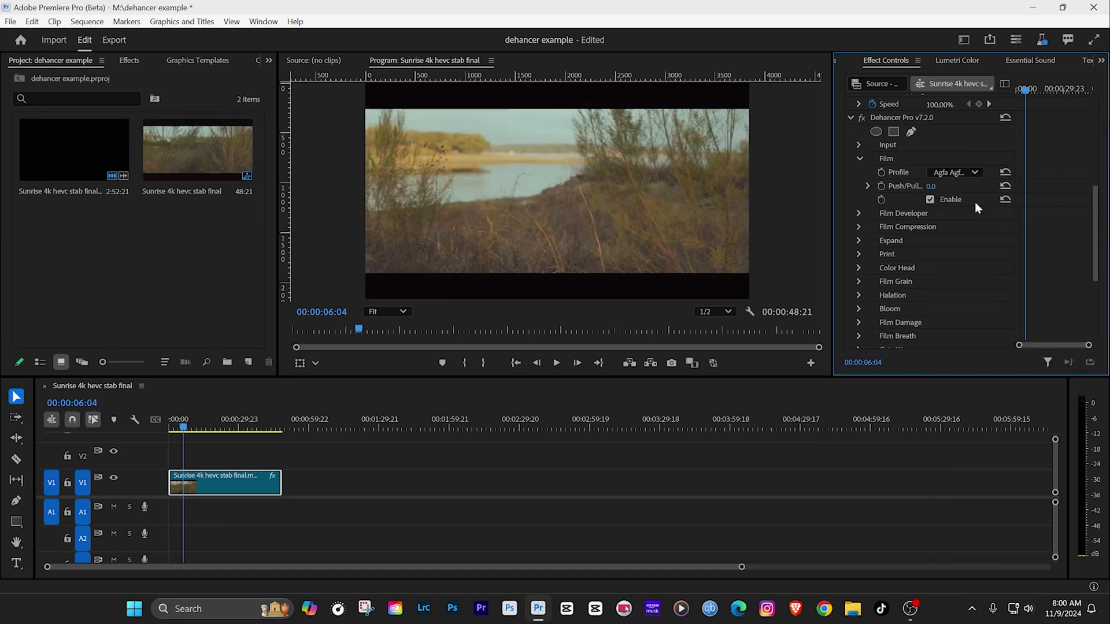
{"action": "left_click", "coordinate": [979, 172]}
{"action": "left_click", "coordinate": [975, 171]}
{"action": "left_click", "coordinate": [975, 171]}
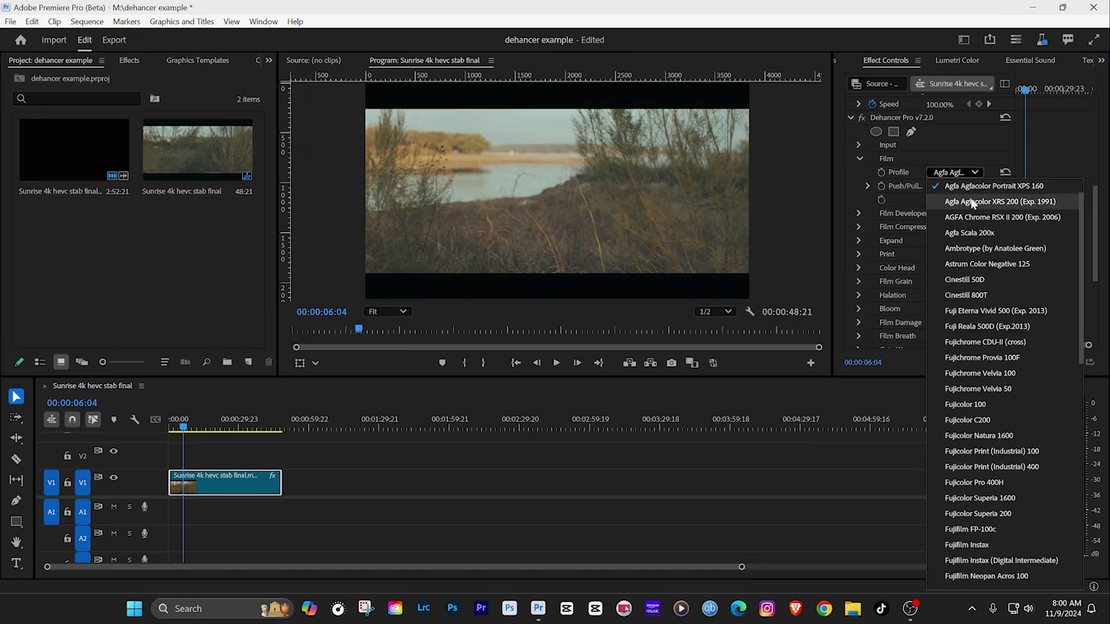
{"action": "left_click", "coordinate": [969, 200]}
{"action": "left_click", "coordinate": [979, 171]}
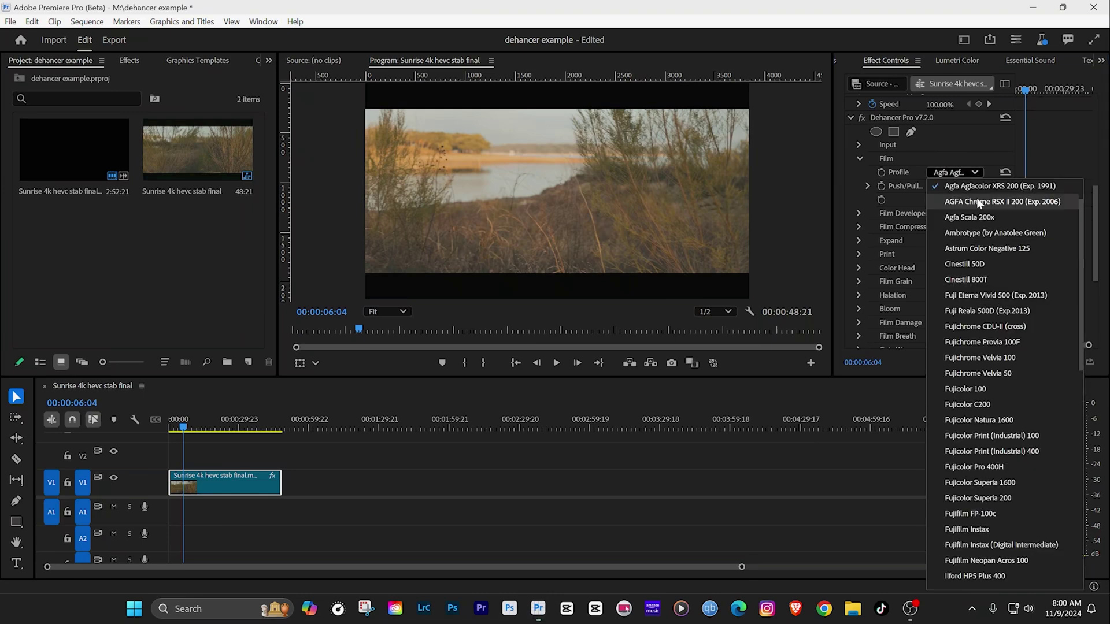
{"action": "left_click", "coordinate": [976, 198]}
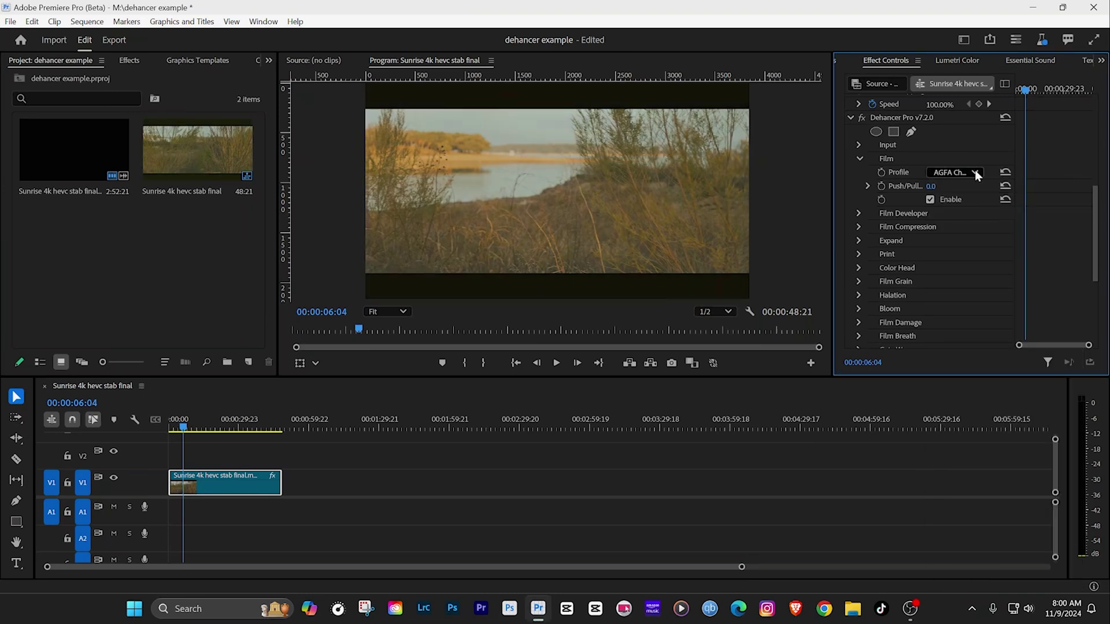
Try Fuji Eterna Vivid 500, Fujichrome CDU-II and Fujicolor Natura 1600, settling on a Fujifilm profile
{"action": "left_click", "coordinate": [974, 170]}
{"action": "left_click", "coordinate": [969, 208]}
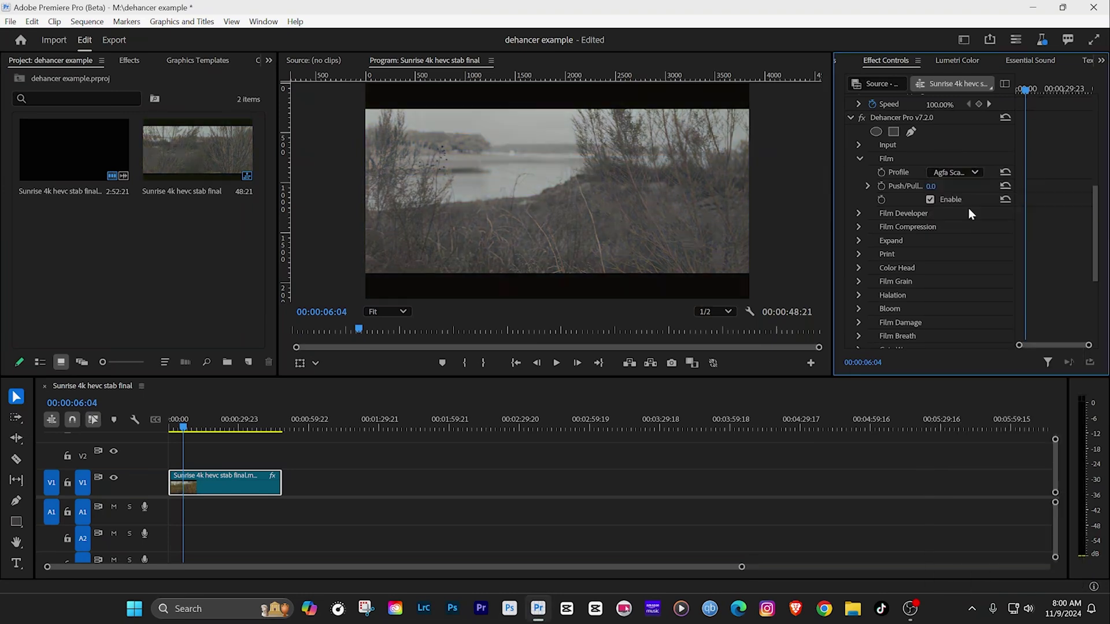
{"action": "left_click", "coordinate": [971, 173]}
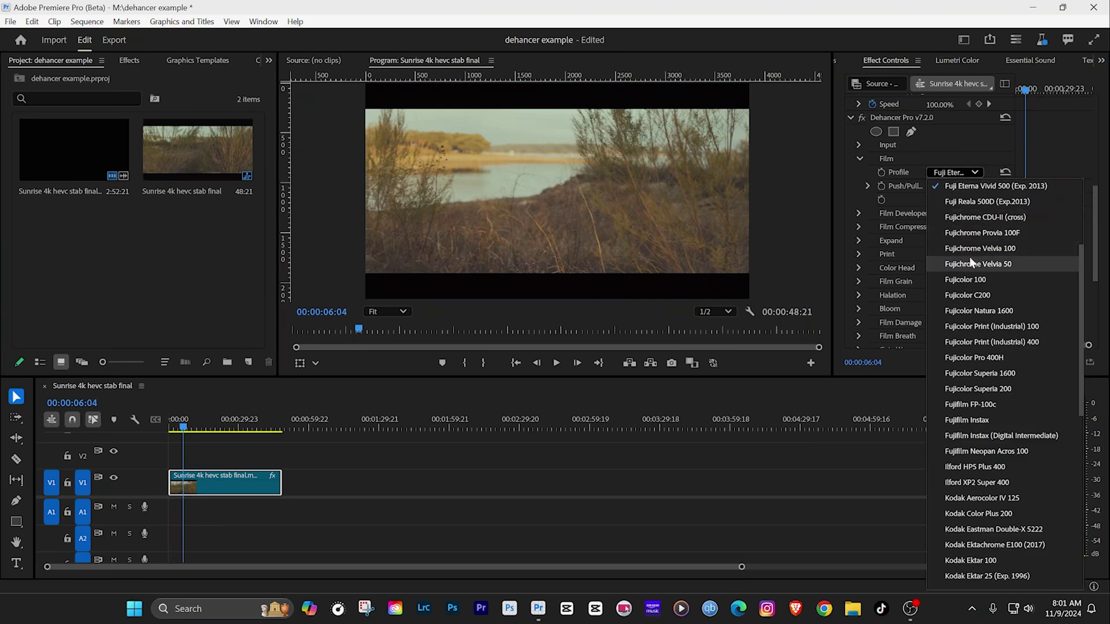
{"action": "left_click", "coordinate": [956, 217]}
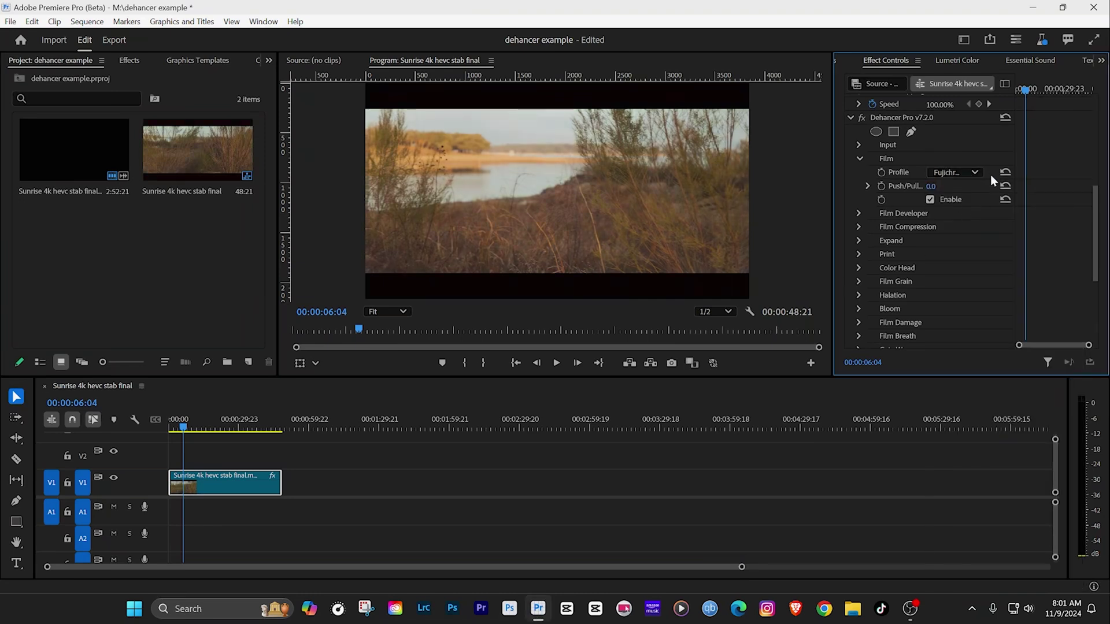
{"action": "left_click", "coordinate": [973, 171]}
{"action": "left_click", "coordinate": [967, 279]}
{"action": "left_click", "coordinate": [978, 172]}
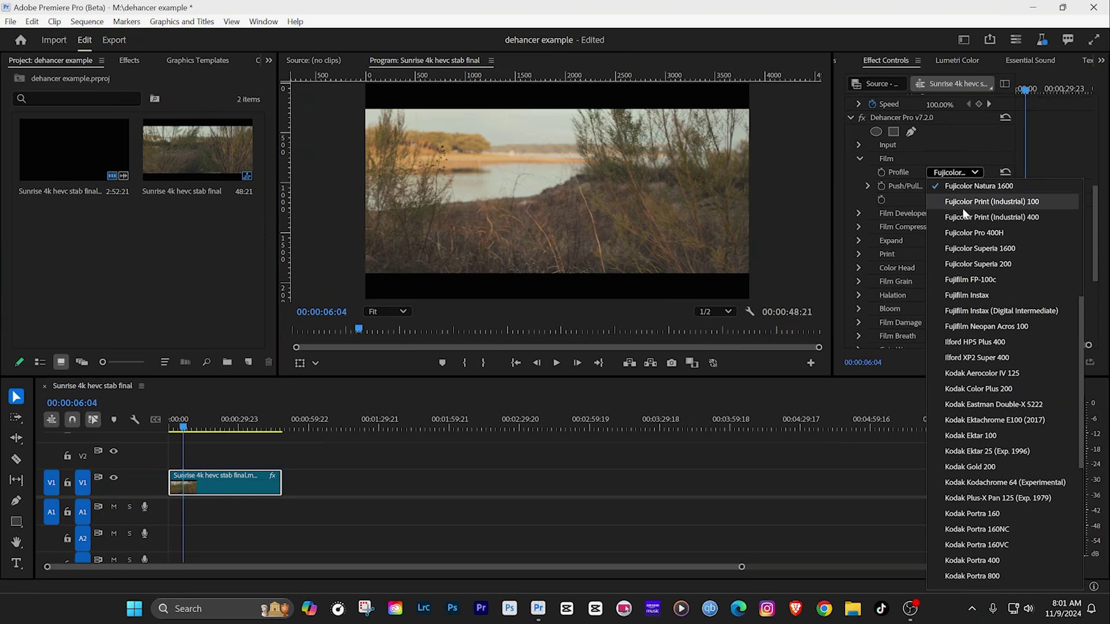
{"action": "left_click", "coordinate": [964, 310]}
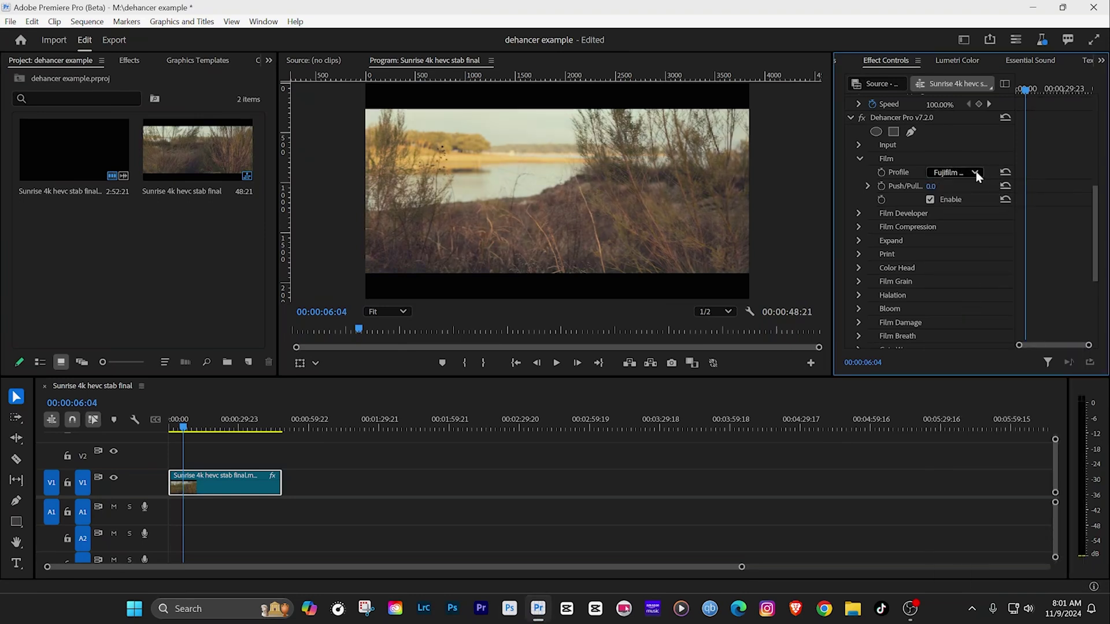
Scrub and play back the graded clip, then enable Dehancer's Film Developer stage
{"action": "left_click", "coordinate": [185, 428]}
{"action": "mouse_move", "coordinate": [184, 428]}
{"action": "left_mouse_down"}
{"action": "mouse_move", "coordinate": [235, 429]}
{"action": "mouse_move", "coordinate": [169, 435]}
{"action": "left_mouse_up"}
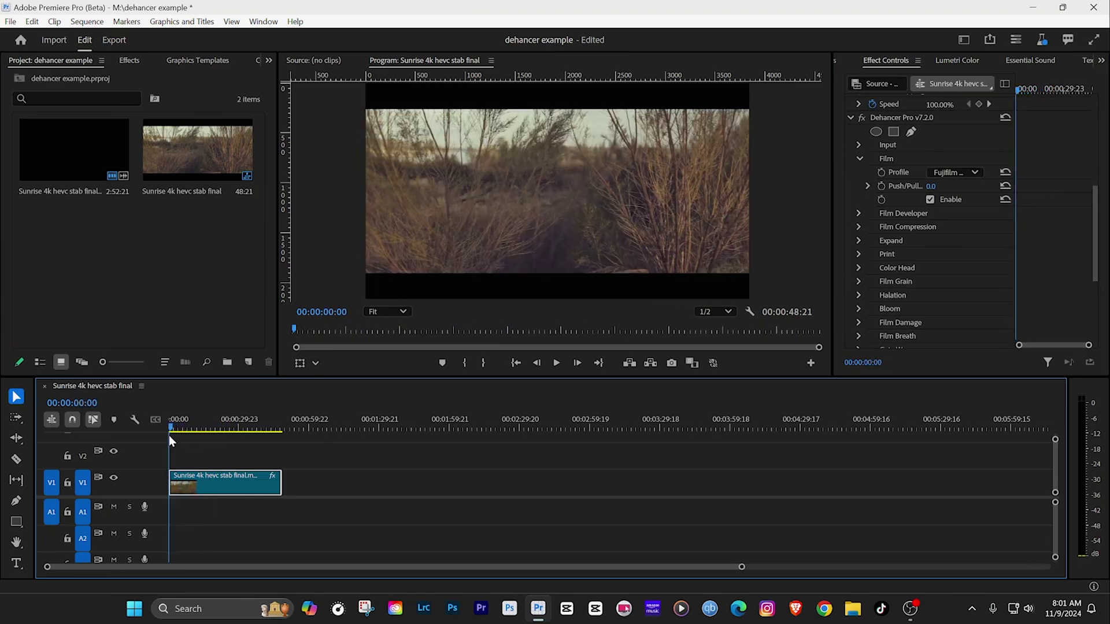
{"action": "left_click", "coordinate": [556, 363]}
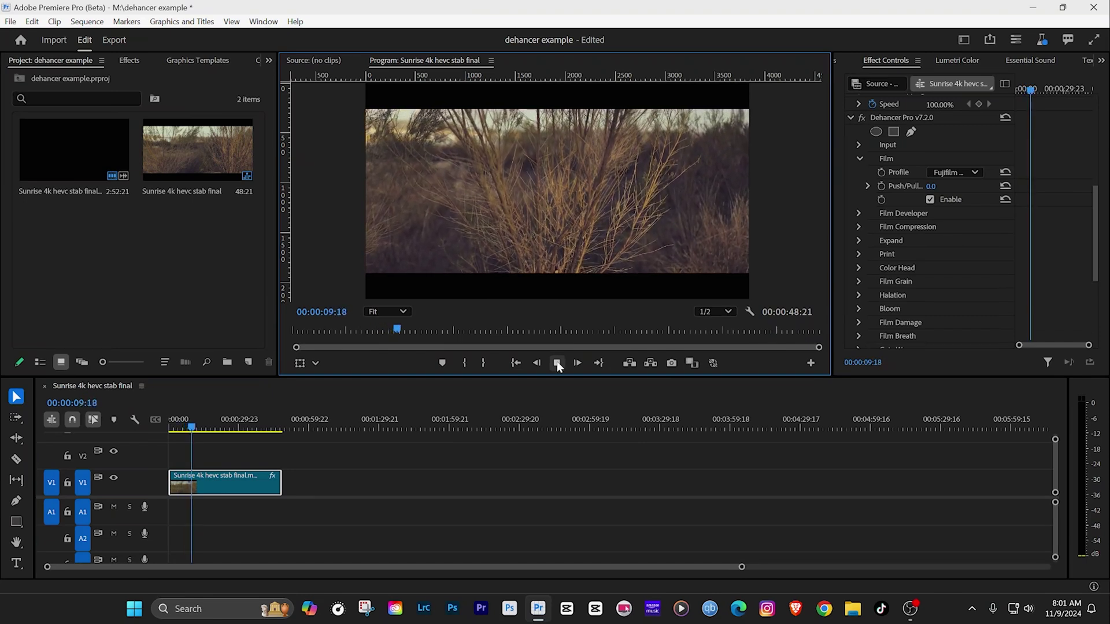
{"action": "left_click", "coordinate": [556, 362]}
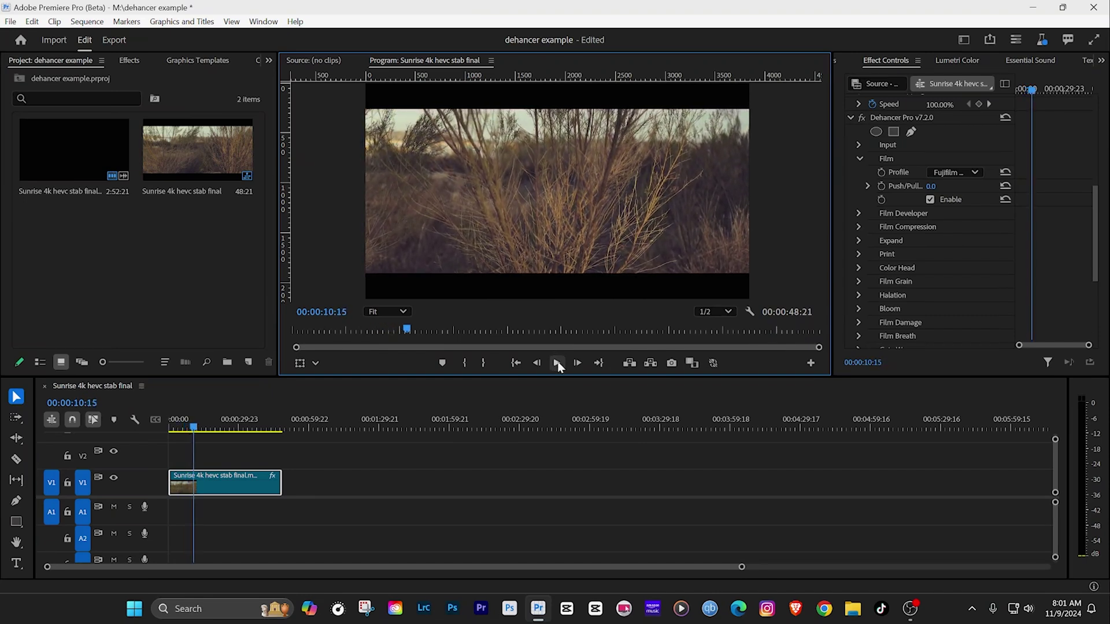
{"action": "left_click", "coordinate": [856, 212]}
{"action": "left_click", "coordinate": [929, 281]}
Raise developer Contrast, lower Color Separation to 62 and raise Color Boost to 41
{"action": "left_click_drag", "start_coordinate": [930, 233], "coordinate": [898, 241]}
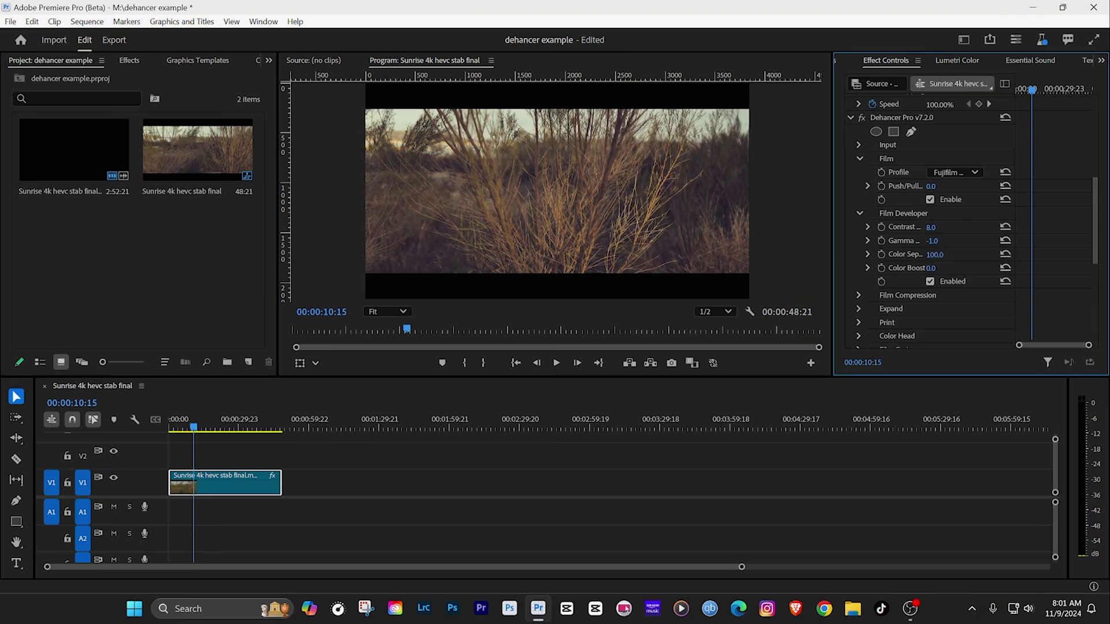
{"action": "left_click_drag", "start_coordinate": [934, 254], "coordinate": [913, 254]}
{"action": "left_click_drag", "start_coordinate": [929, 268], "coordinate": [946, 267]}
{"action": "left_click", "coordinate": [859, 214]}
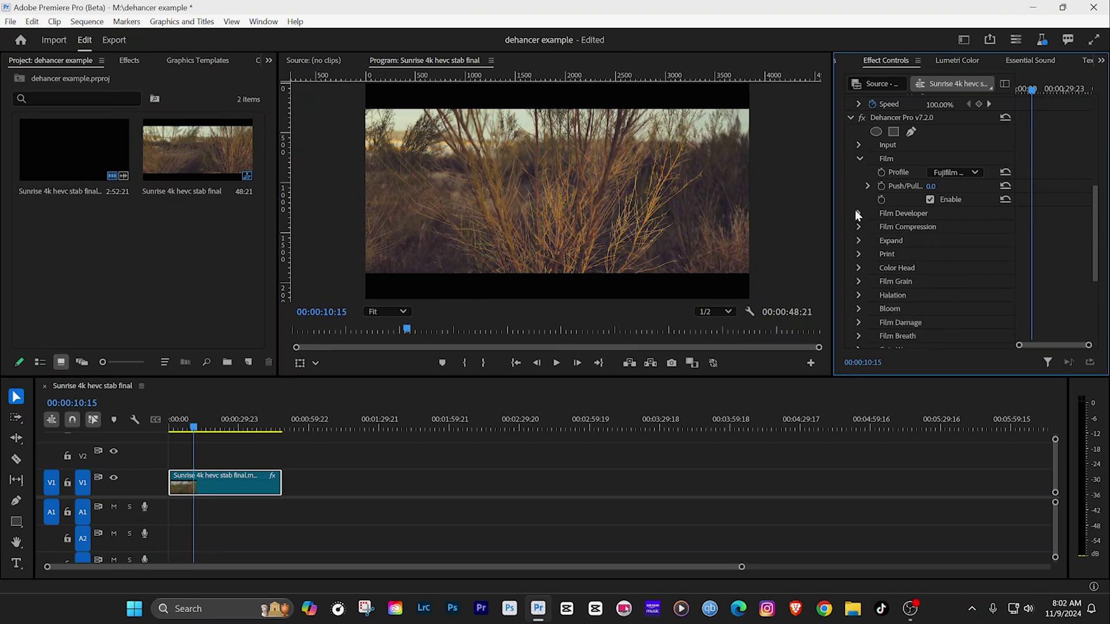
{"action": "left_click", "coordinate": [859, 213]}
{"action": "left_click", "coordinate": [859, 213]}
Enable Film Compression and set Expand's Black Point 4.0 and White Point 103.0
{"action": "left_click", "coordinate": [858, 223]}
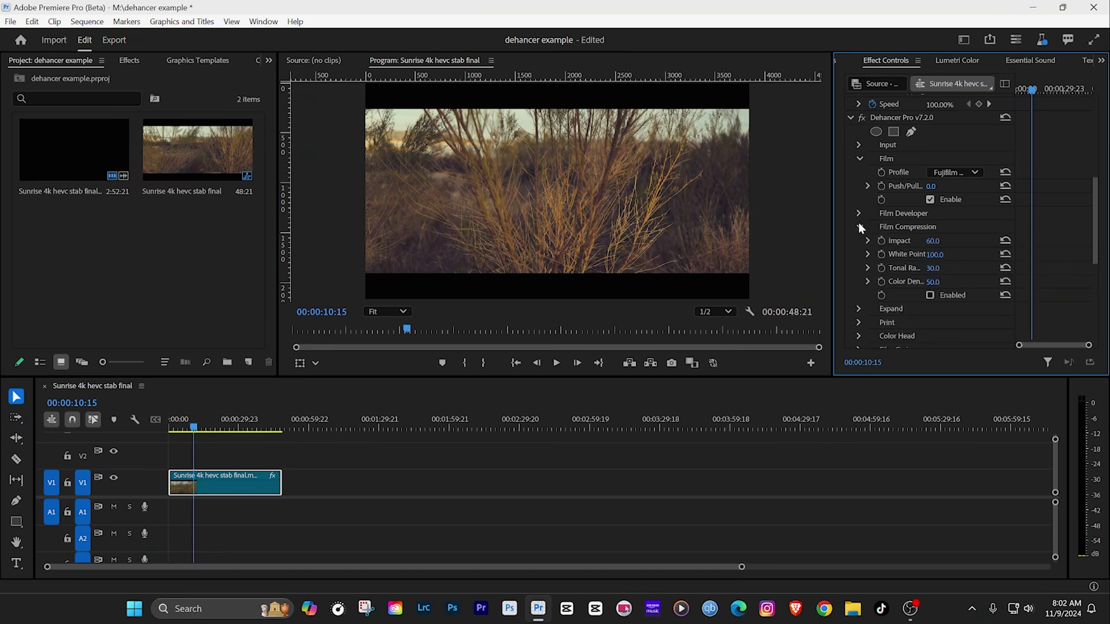
{"action": "left_click", "coordinate": [930, 295]}
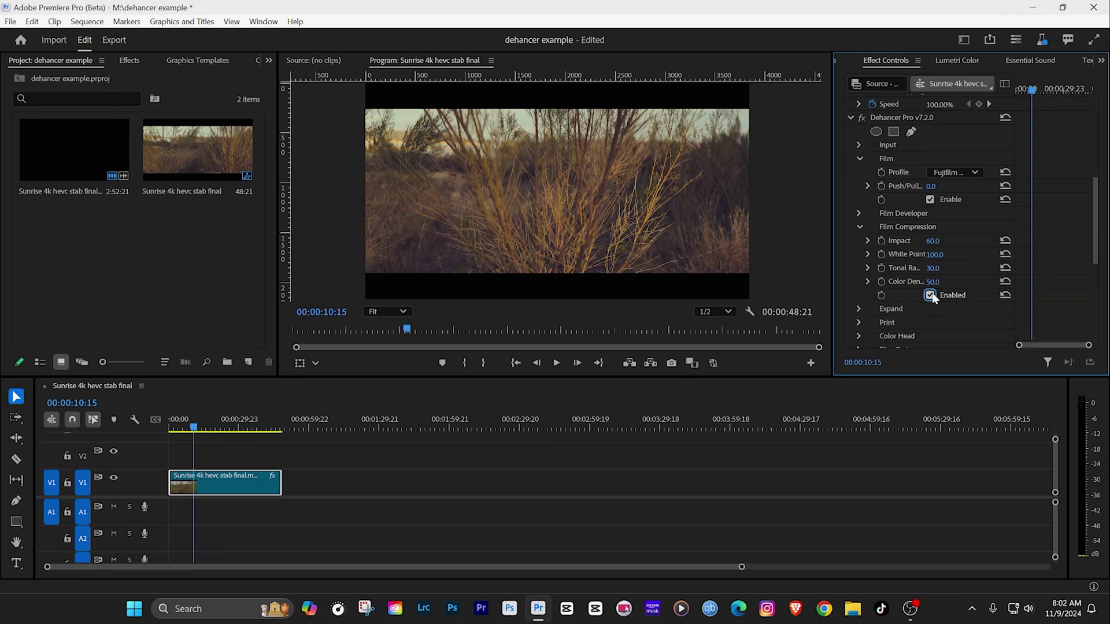
{"action": "left_click", "coordinate": [859, 228]}
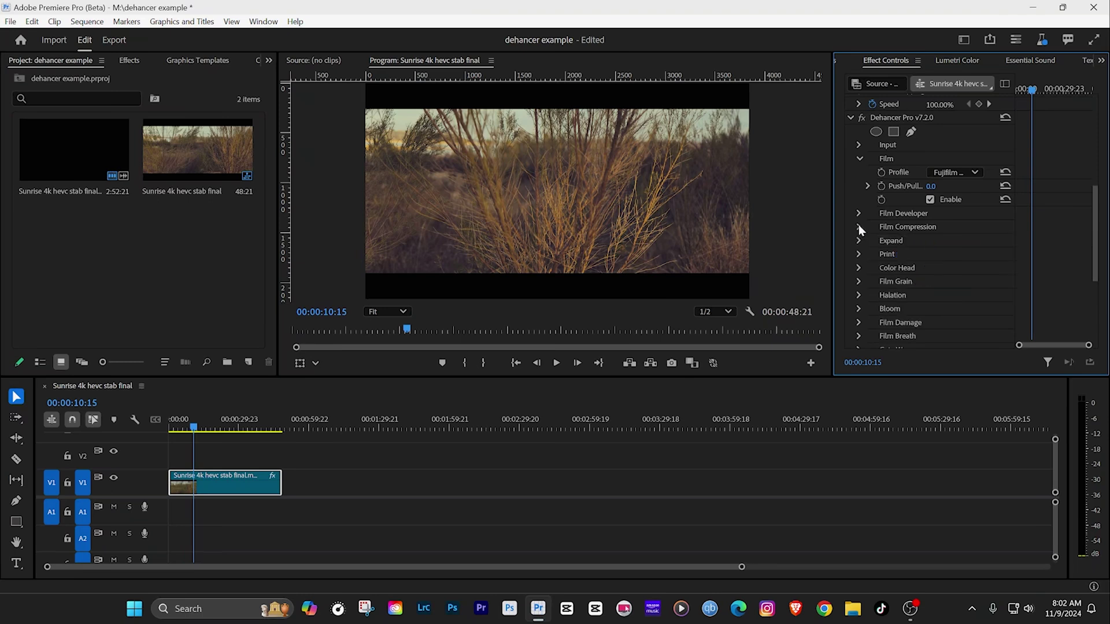
{"action": "left_click", "coordinate": [859, 240]}
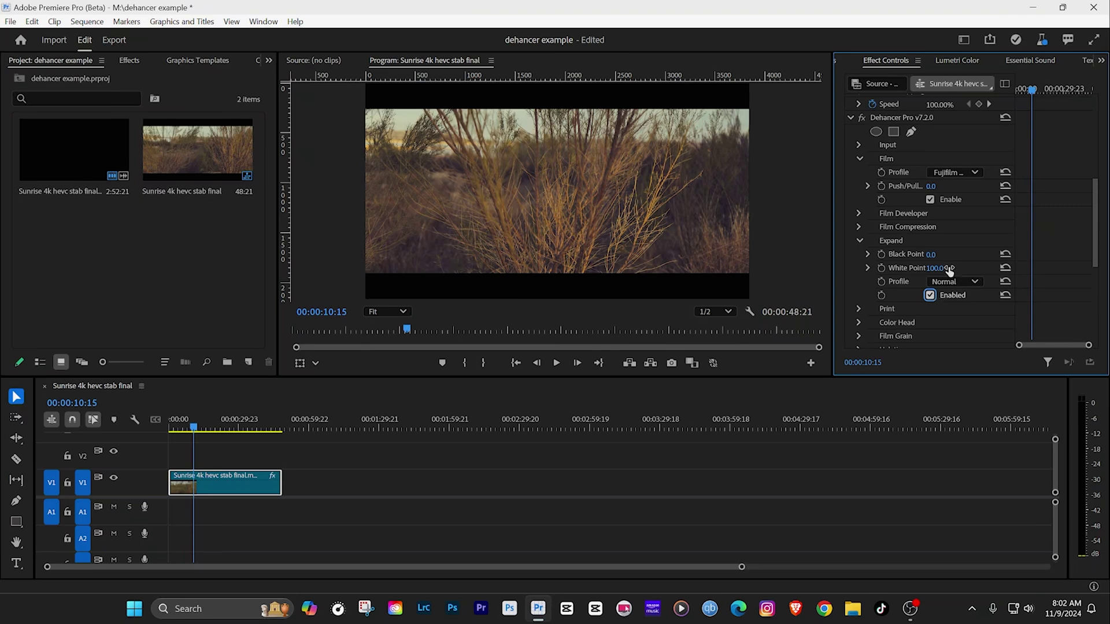
{"action": "left_click_drag", "start_coordinate": [931, 255], "coordinate": [954, 255]}
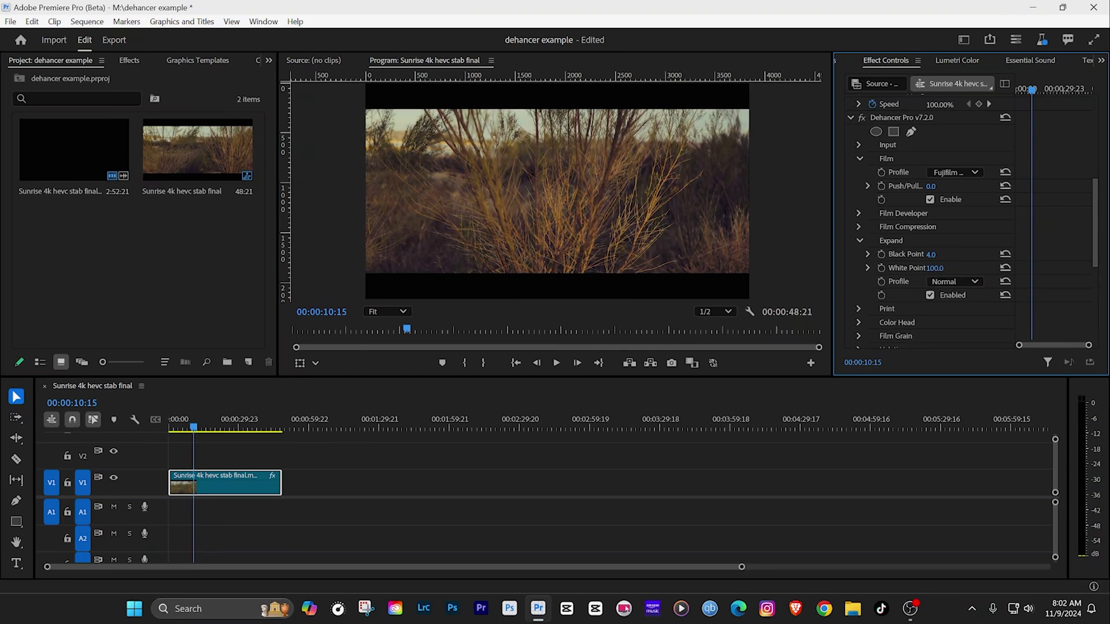
{"action": "left_click", "coordinate": [859, 240]}
Enable Print and try Cineon, Fujifilm 3513, Kodak 2383 and Kodak Endura before returning to Linear
{"action": "left_click", "coordinate": [859, 254]}
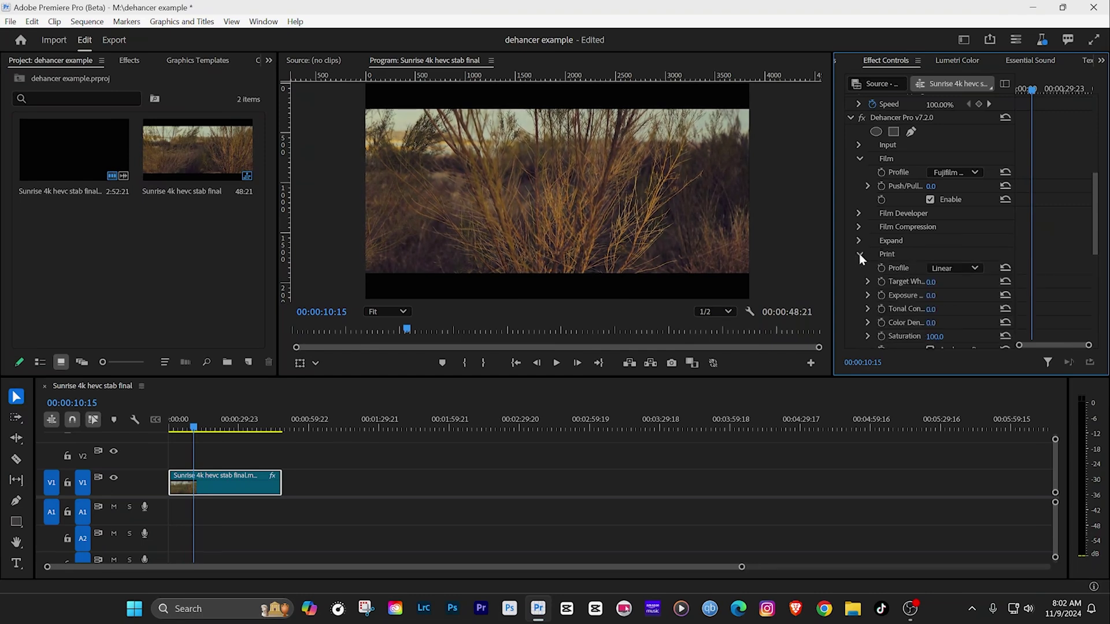
{"action": "scroll", "coordinate": [976, 309], "scroll_direction": "down", "scroll_amount": 3}
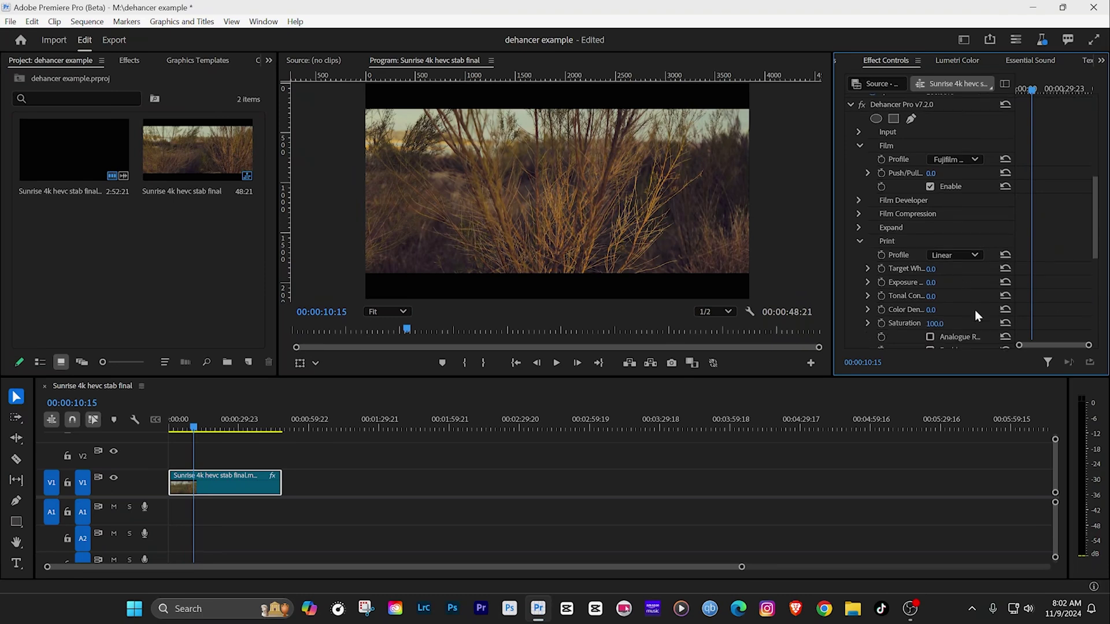
{"action": "left_click", "coordinate": [930, 323]}
{"action": "left_click", "coordinate": [977, 227]}
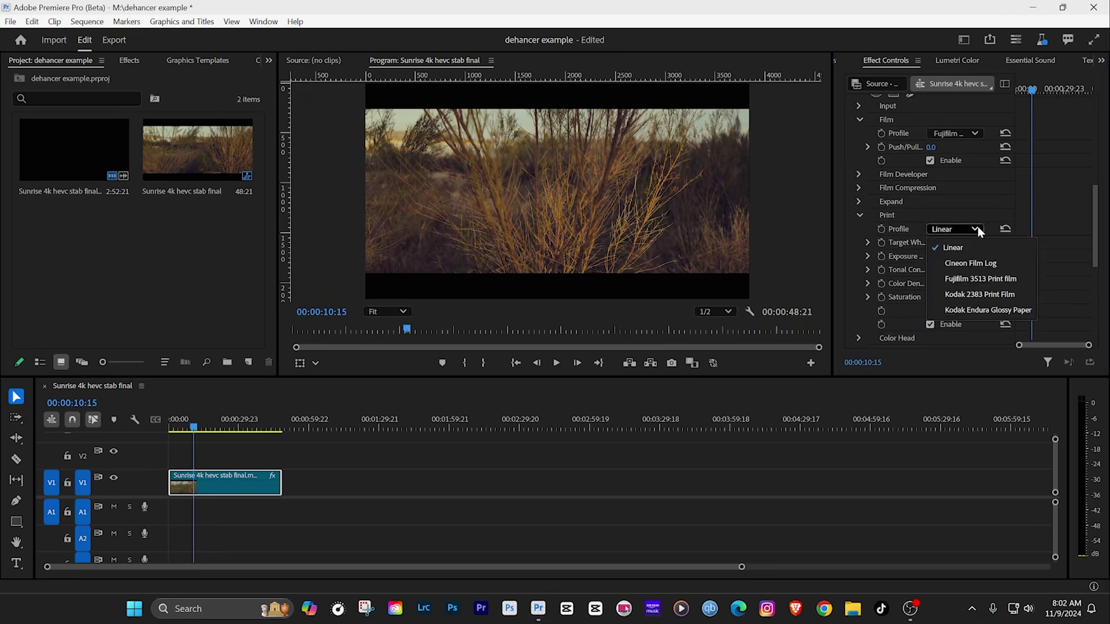
{"action": "left_click", "coordinate": [970, 263]}
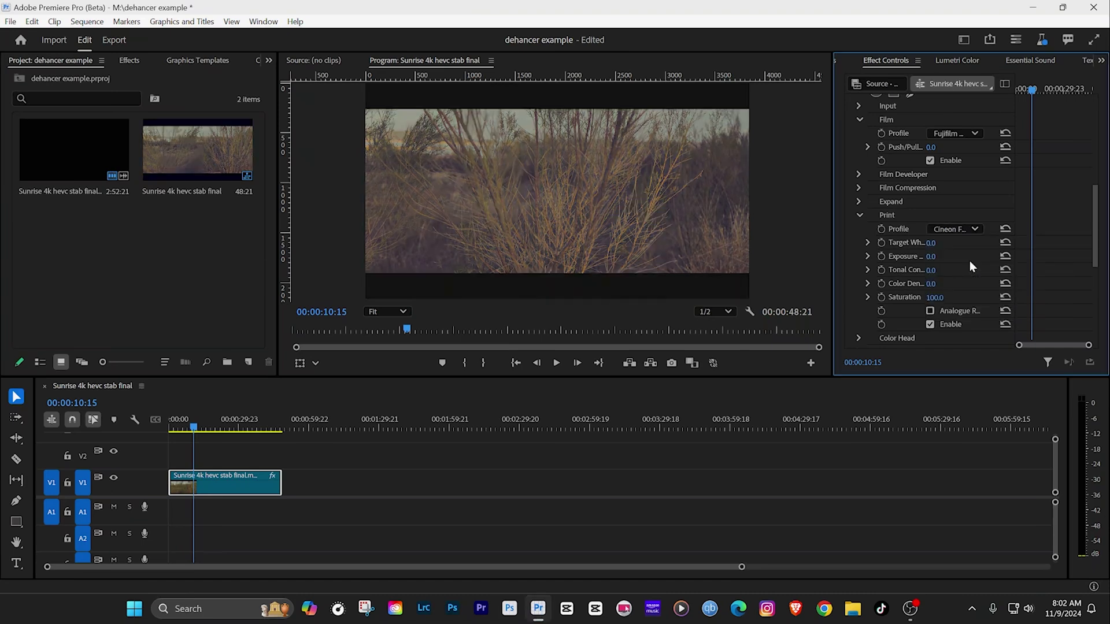
{"action": "left_click", "coordinate": [976, 230]}
{"action": "left_click", "coordinate": [970, 281]}
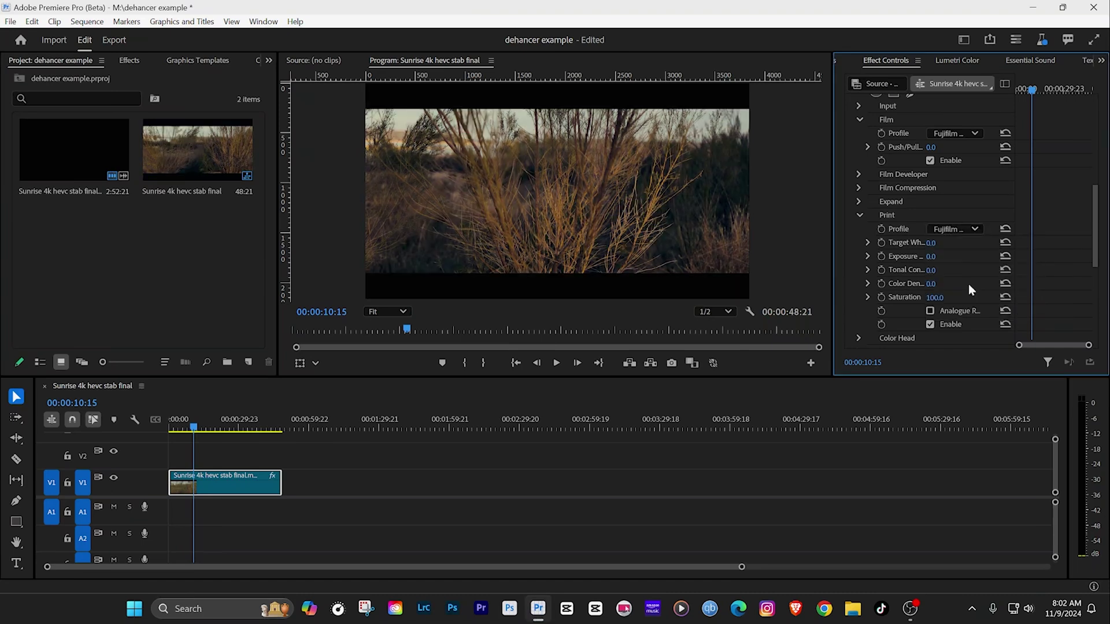
{"action": "left_click", "coordinate": [975, 229]}
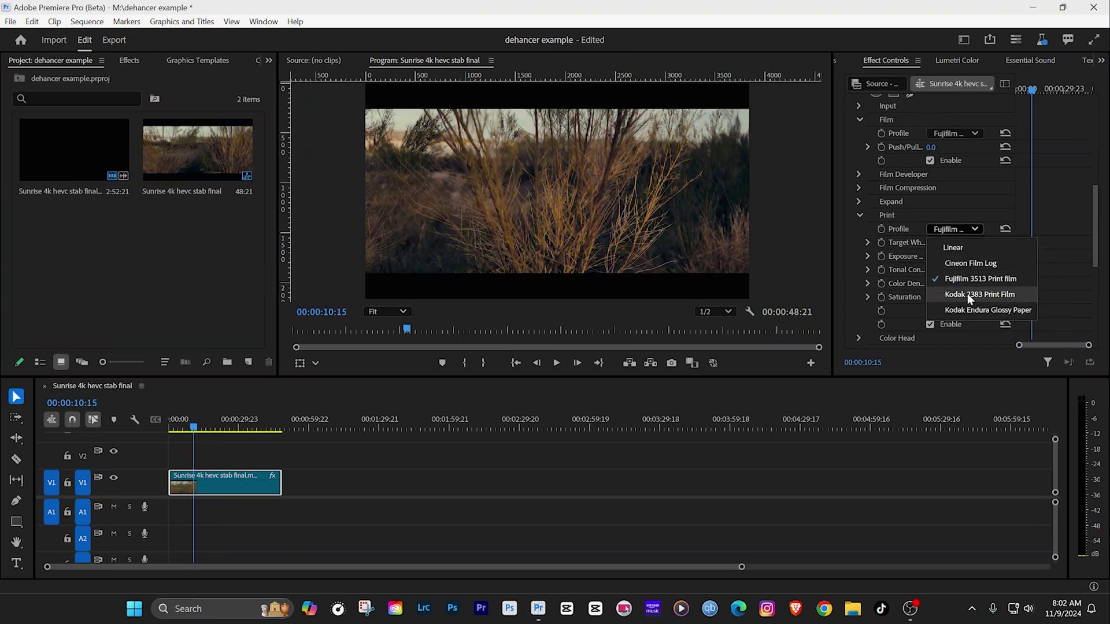
{"action": "left_click", "coordinate": [968, 295]}
{"action": "left_click", "coordinate": [976, 227]}
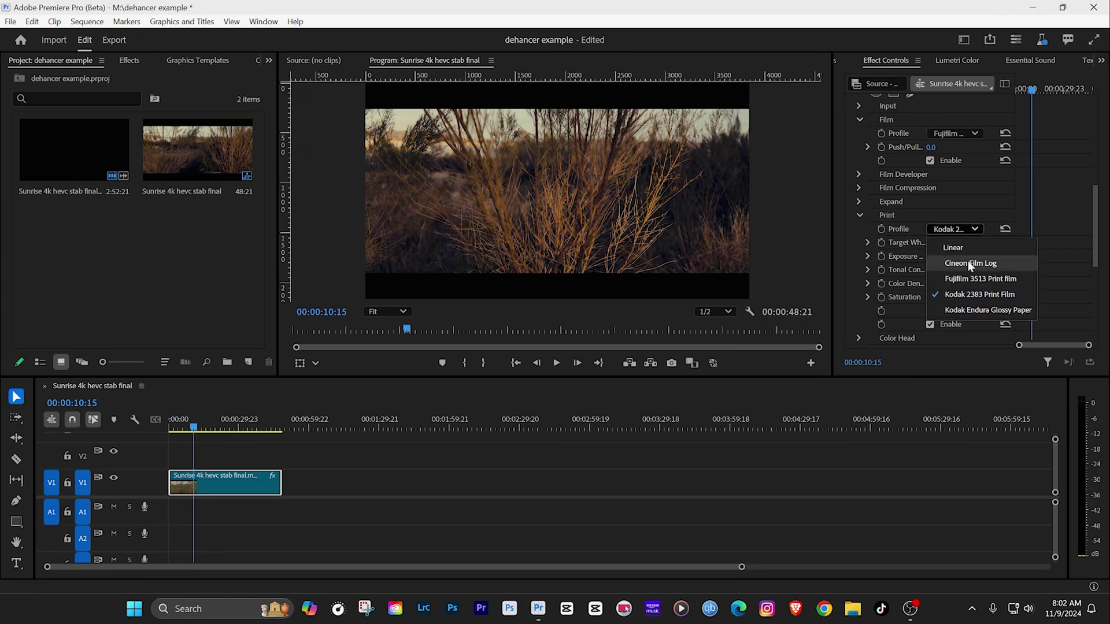
{"action": "left_click", "coordinate": [975, 307]}
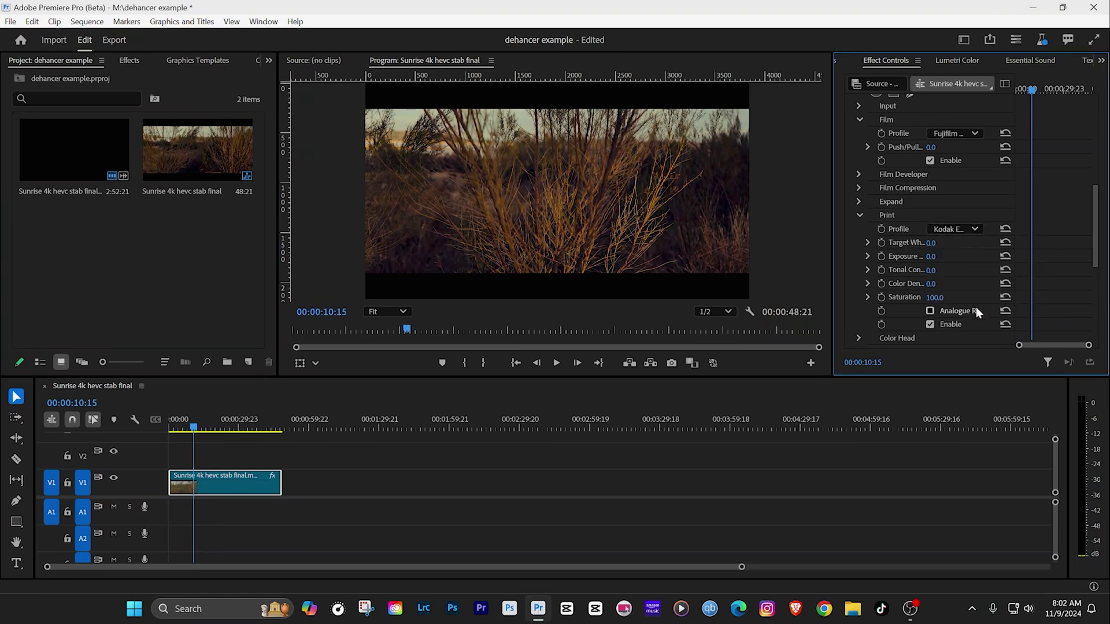
{"action": "left_click", "coordinate": [973, 225]}
{"action": "left_click", "coordinate": [962, 248]}
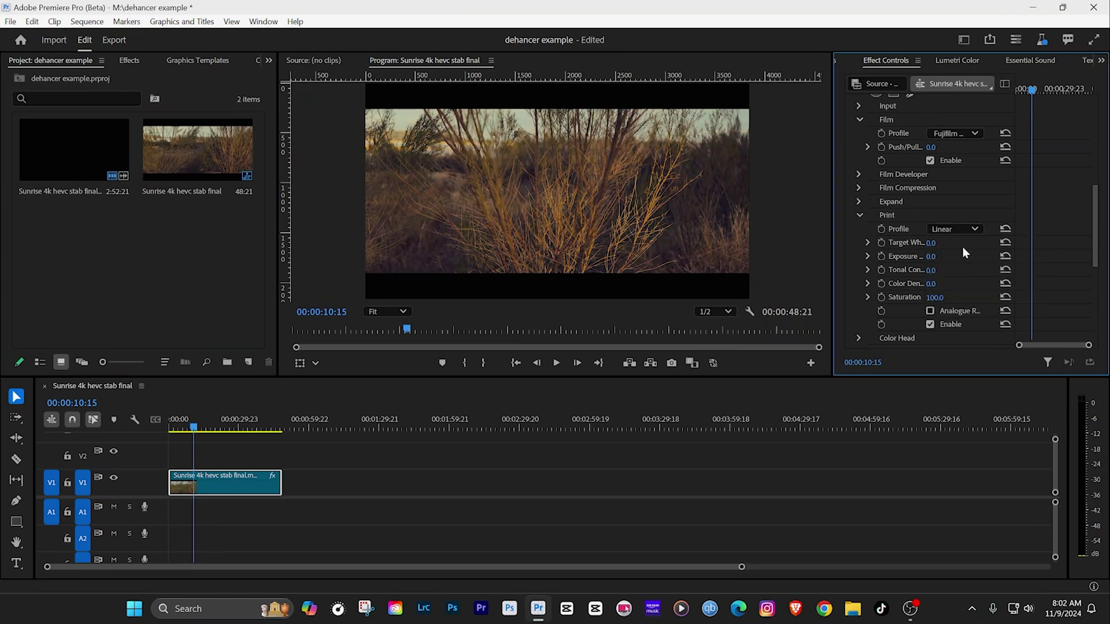
{"action": "left_click", "coordinate": [859, 215]}
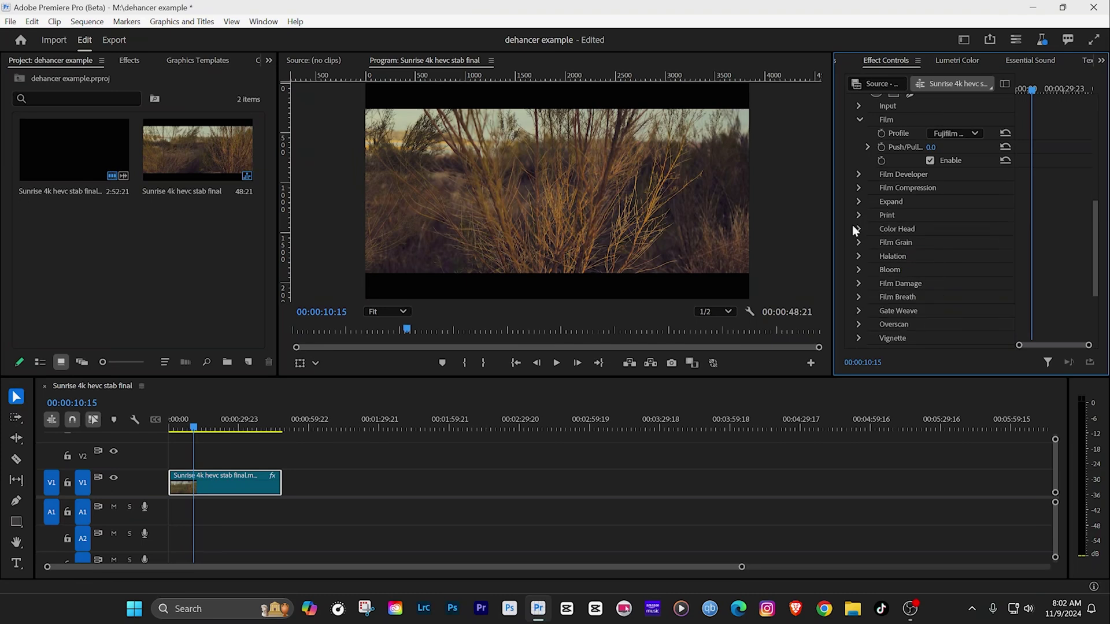
Turn on Dehancer's Halation and Bloom stages
{"action": "left_click", "coordinate": [859, 229]}
{"action": "left_click", "coordinate": [859, 230]}
{"action": "left_click", "coordinate": [858, 256]}
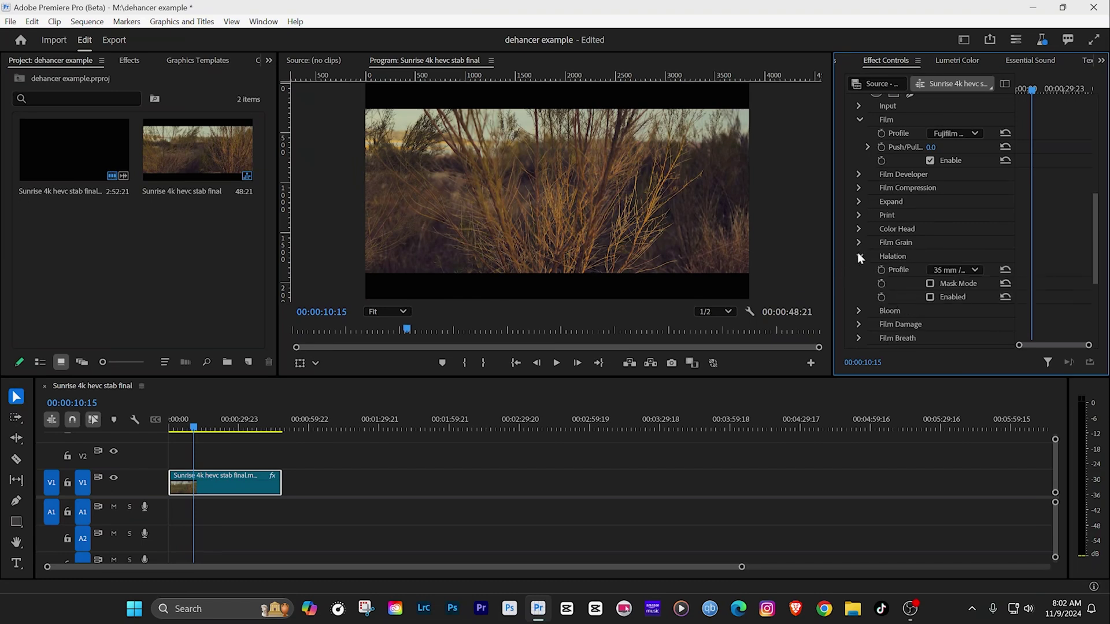
{"action": "left_click", "coordinate": [930, 297]}
{"action": "left_click", "coordinate": [859, 255]}
{"action": "left_click", "coordinate": [858, 270]}
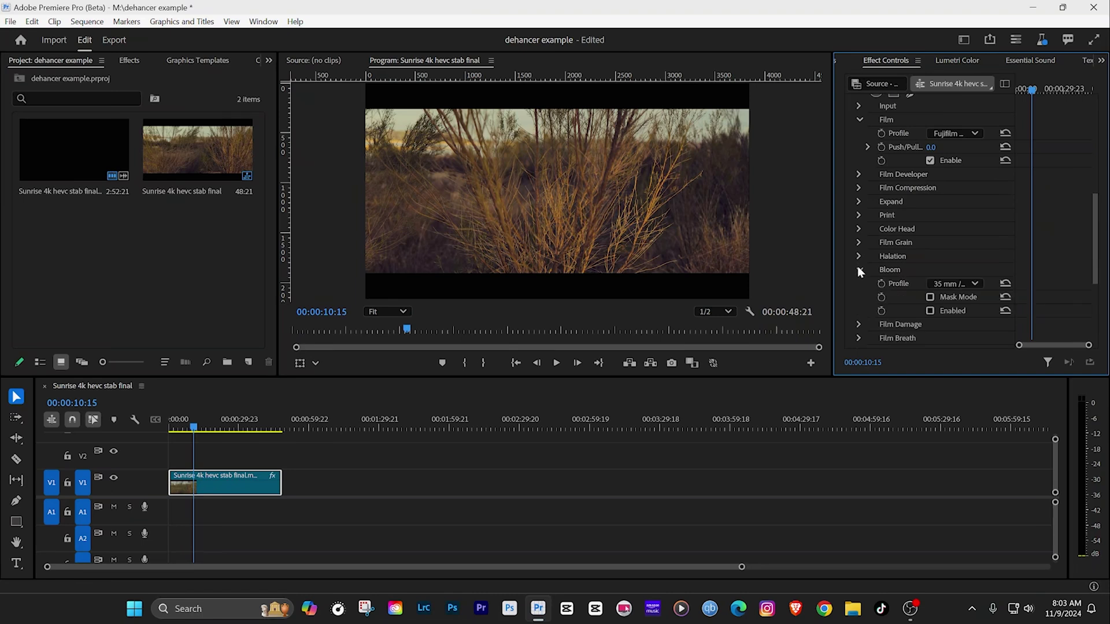
{"action": "left_click", "coordinate": [929, 311]}
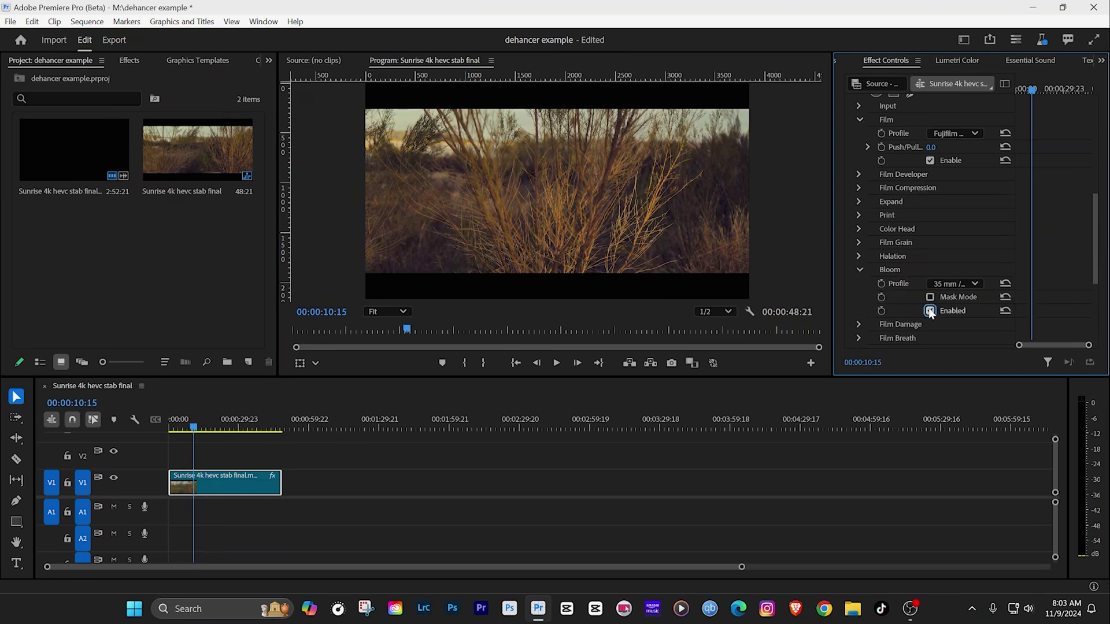
{"action": "scroll", "coordinate": [954, 342], "scroll_direction": "down", "scroll_amount": 1}
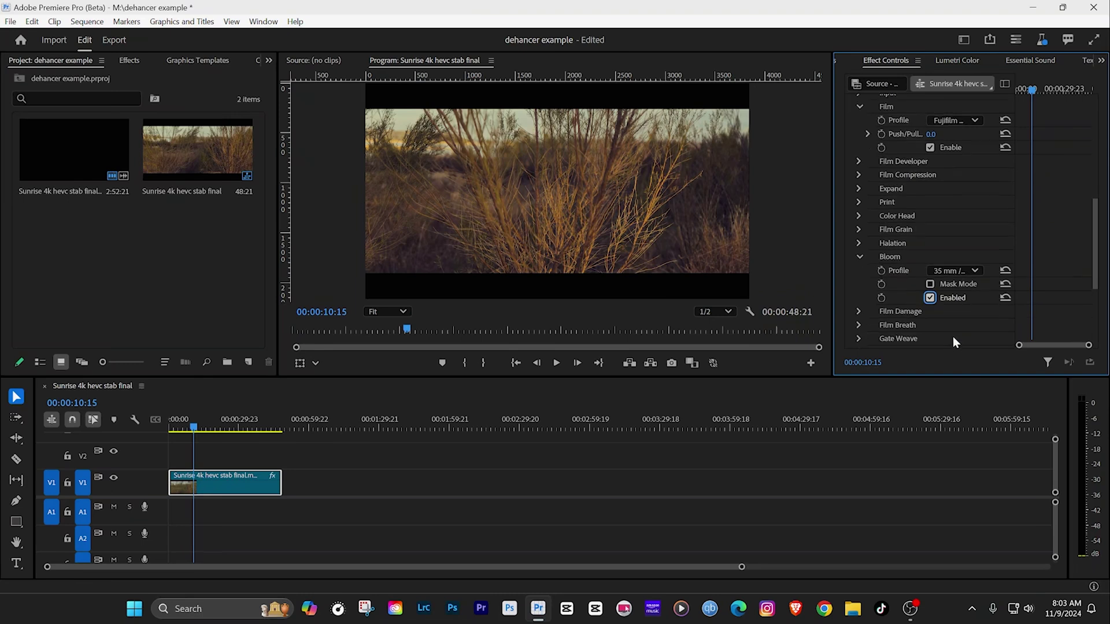
{"action": "left_click", "coordinate": [859, 257]}
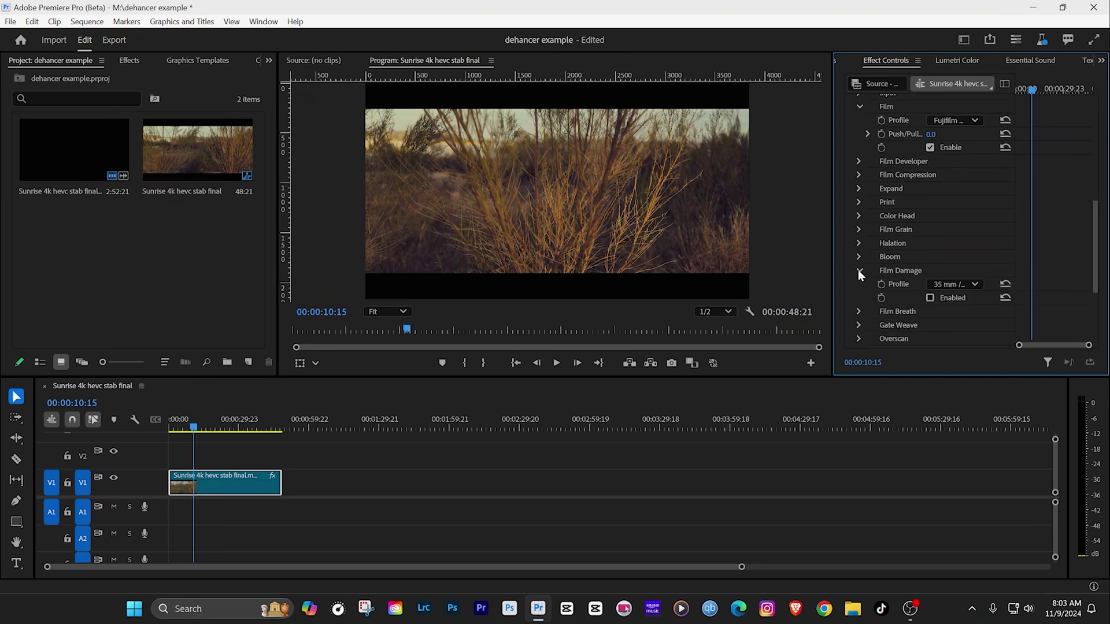
Enable Gate Weave with its 35 mm profile and expand the Vignette settings
{"action": "left_click", "coordinate": [858, 284]}
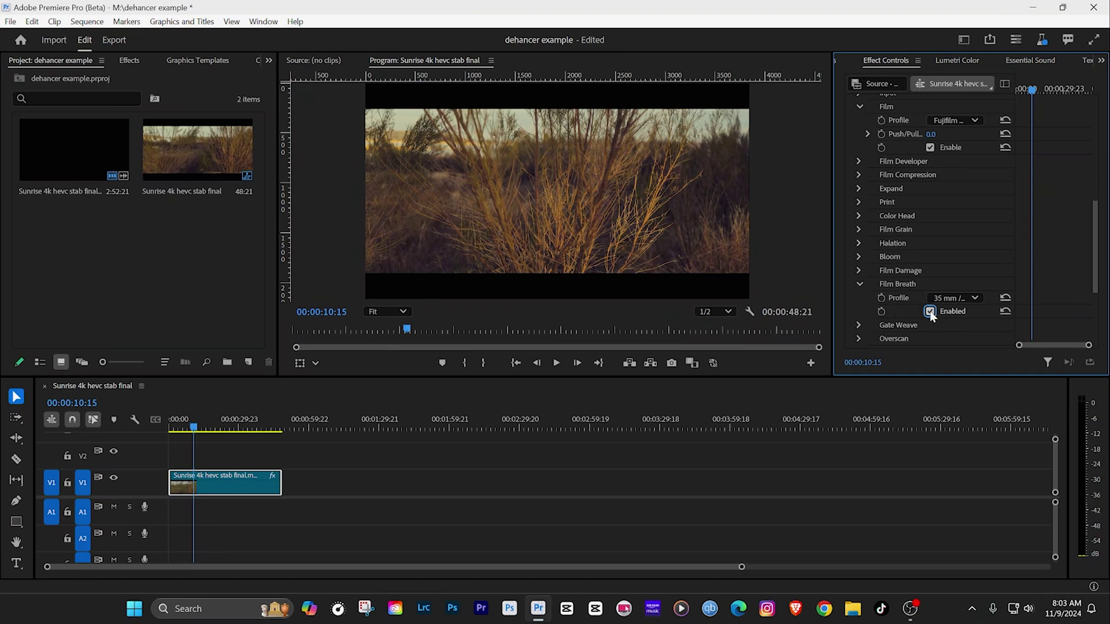
{"action": "left_click", "coordinate": [857, 284]}
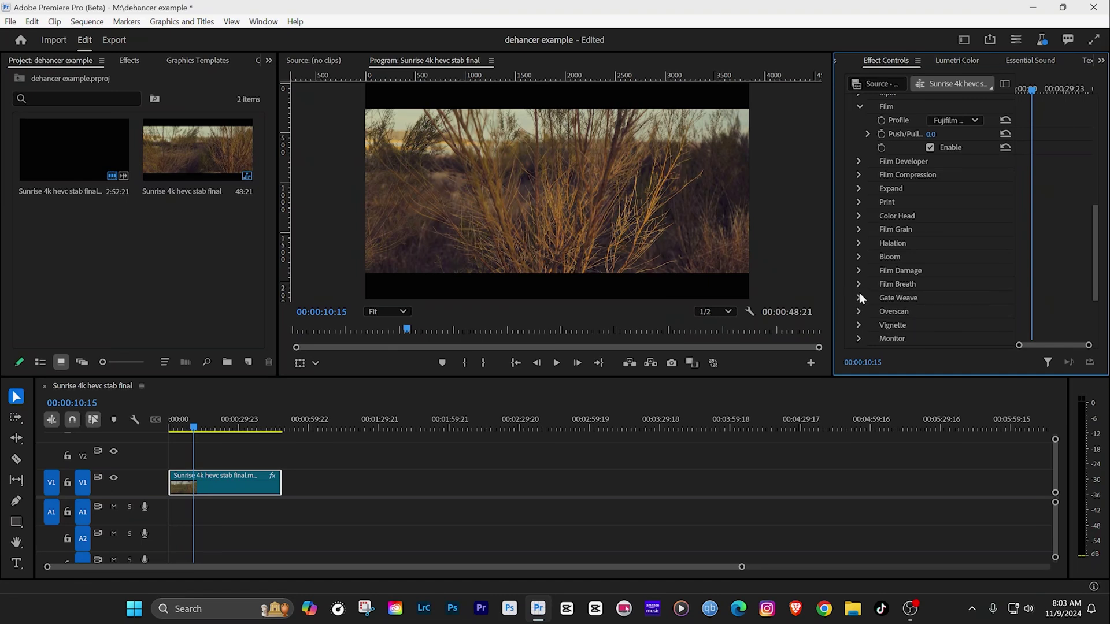
{"action": "left_click", "coordinate": [859, 297]}
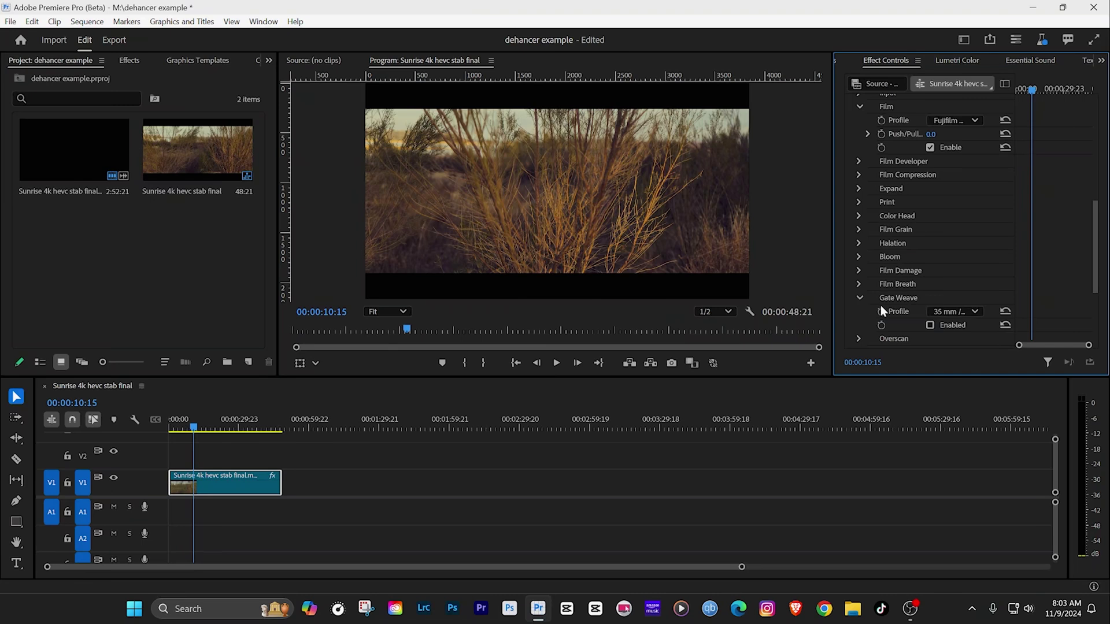
{"action": "left_click", "coordinate": [929, 325]}
{"action": "scroll", "coordinate": [937, 299], "scroll_direction": "down", "scroll_amount": 3}
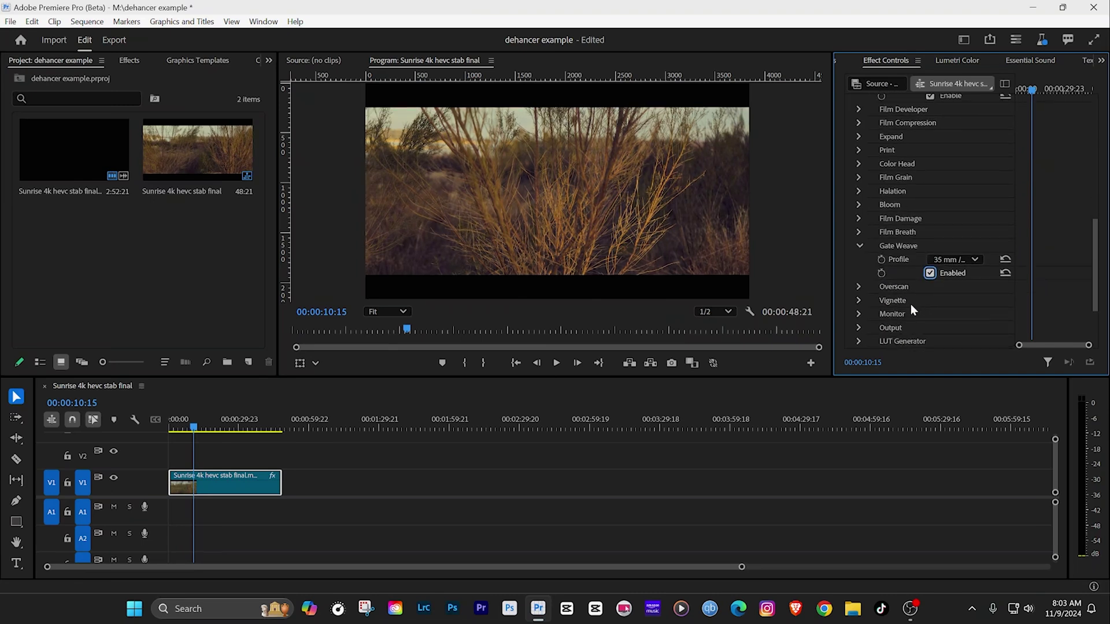
{"action": "left_click", "coordinate": [858, 301]}
{"action": "scroll", "coordinate": [963, 321], "scroll_direction": "down", "scroll_amount": 4}
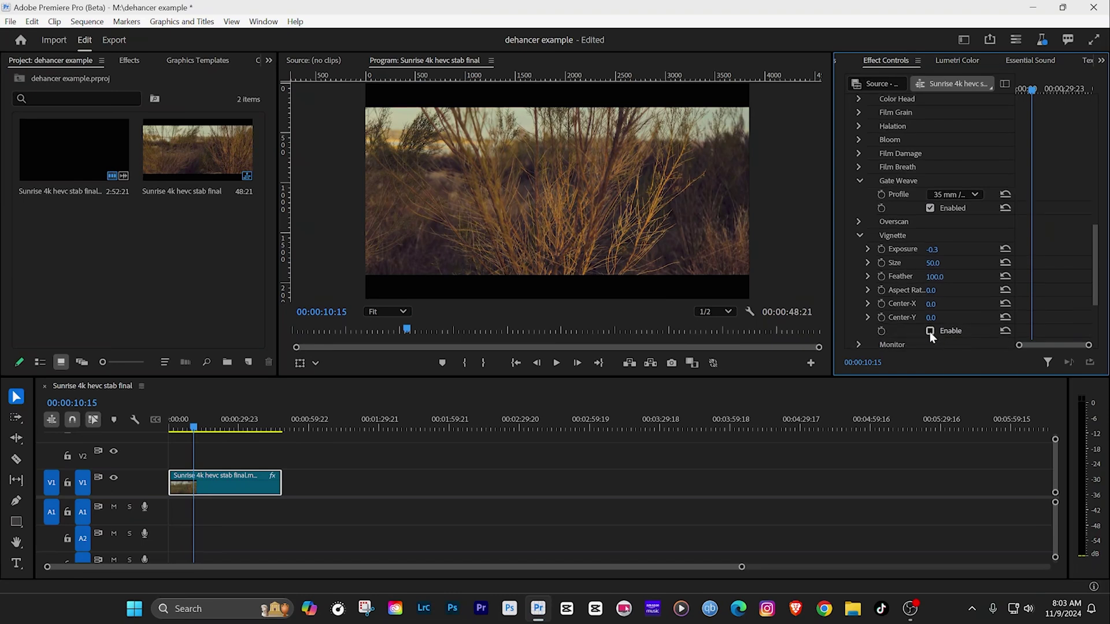
{"action": "left_click", "coordinate": [929, 331]}
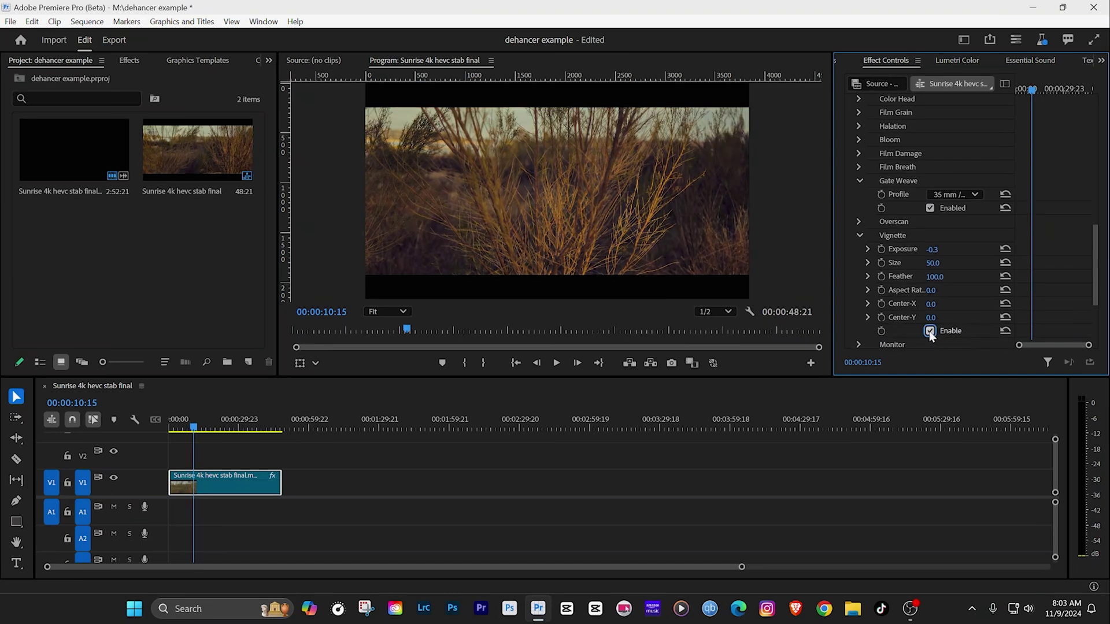
{"action": "left_click", "coordinate": [929, 331]}
{"action": "left_click_drag", "start_coordinate": [196, 434], "coordinate": [167, 427]}
{"action": "left_click", "coordinate": [556, 363]}
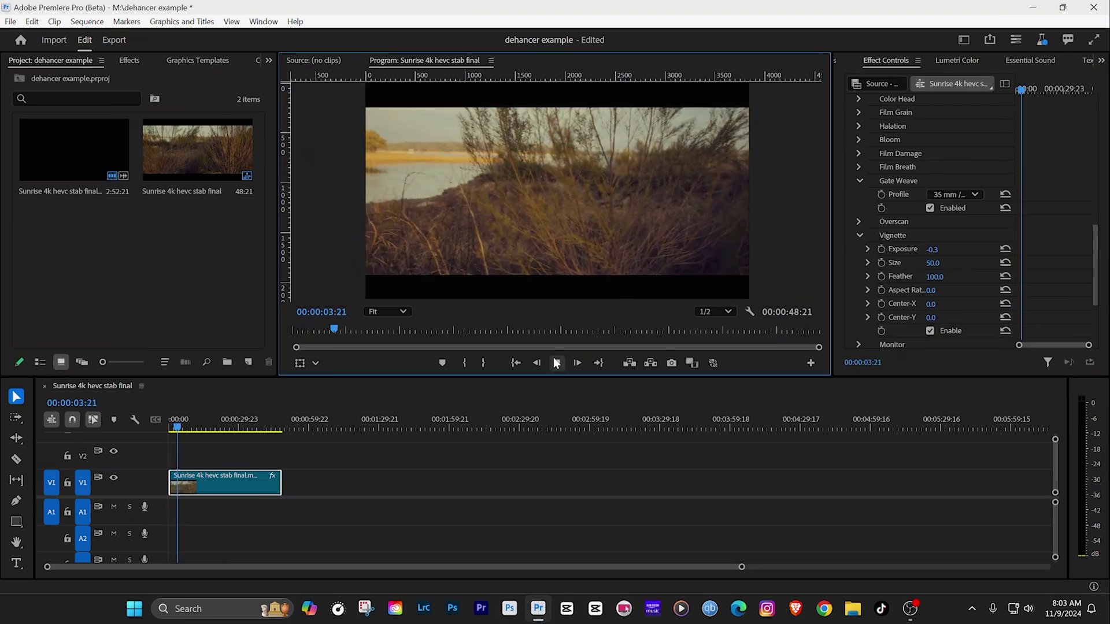
{"action": "left_click", "coordinate": [556, 363]}
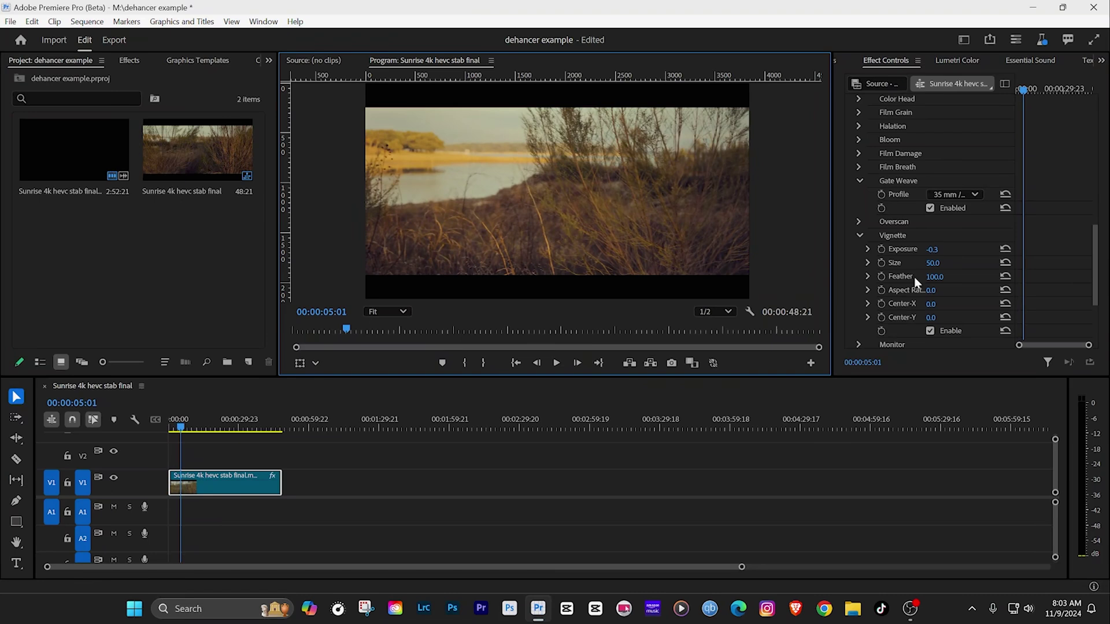
{"action": "left_click", "coordinate": [930, 331]}
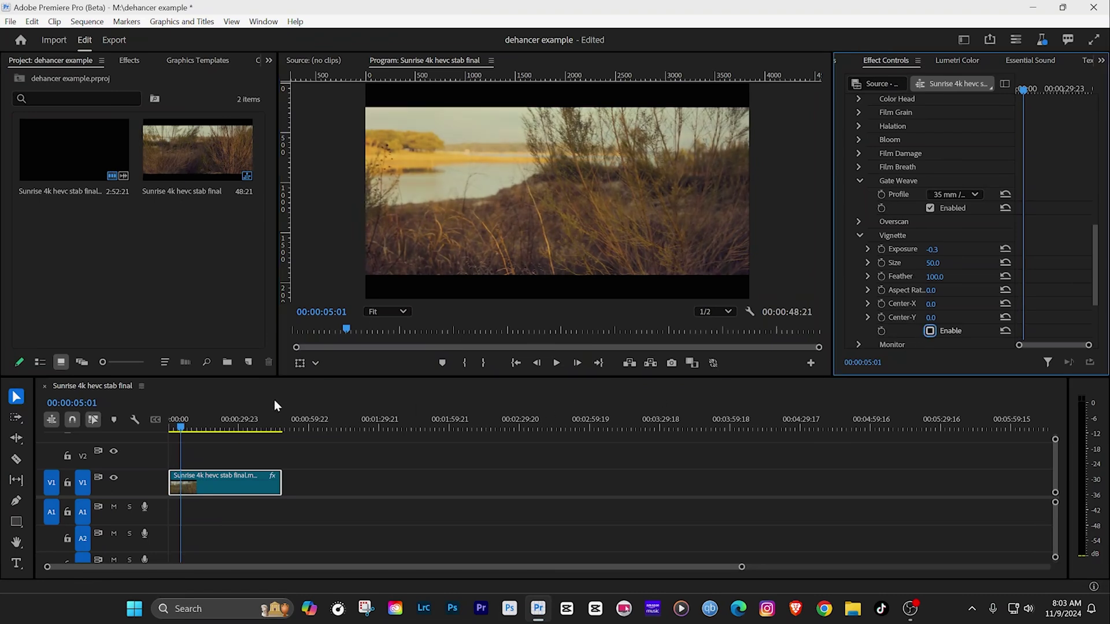
{"action": "left_click_drag", "start_coordinate": [183, 428], "coordinate": [170, 428]}
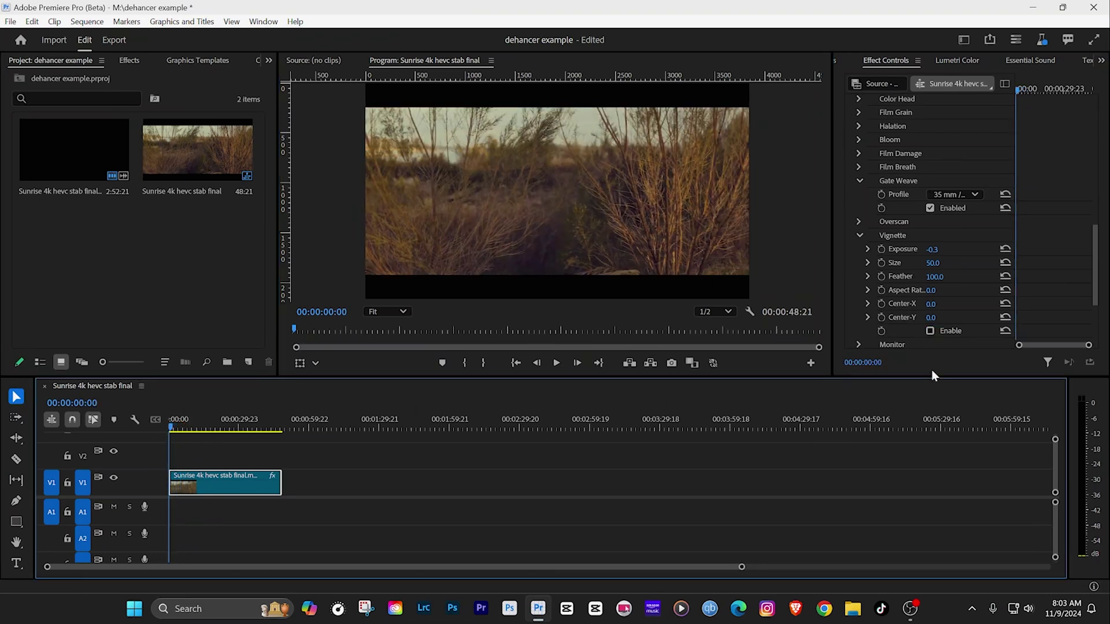
{"action": "left_click", "coordinate": [557, 363]}
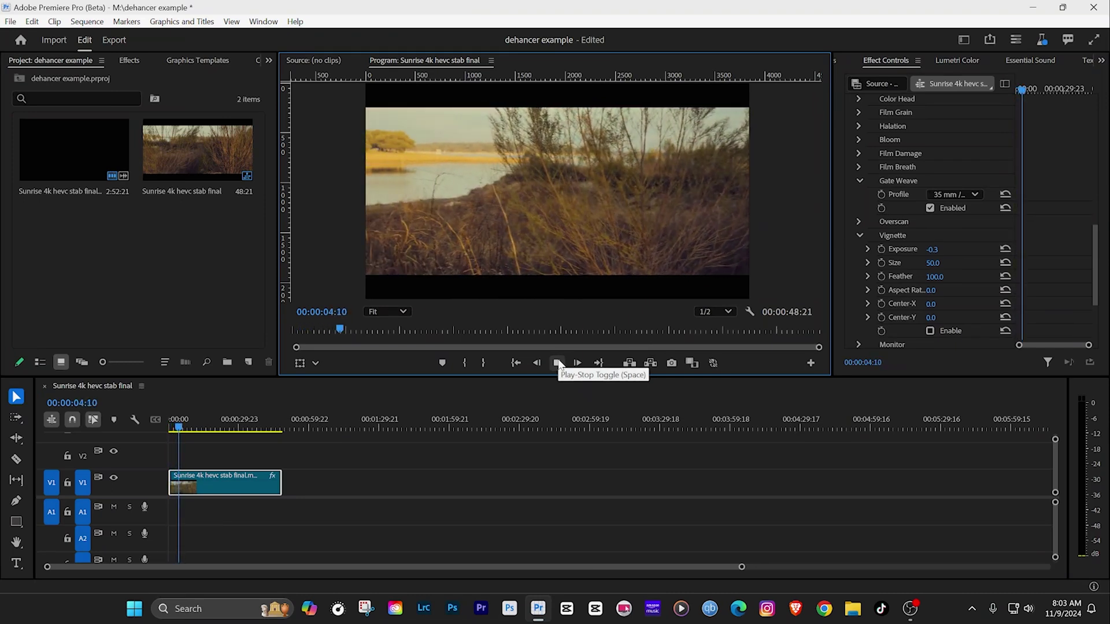
{"action": "left_click", "coordinate": [558, 363]}
{"action": "left_click_drag", "start_coordinate": [1094, 289], "coordinate": [1102, 241]}
Set Film Developer Gamma -28, Contrast 4 and Color Boost 28, then replay the clip
{"action": "left_click", "coordinate": [859, 235]}
{"action": "left_click", "coordinate": [859, 235]}
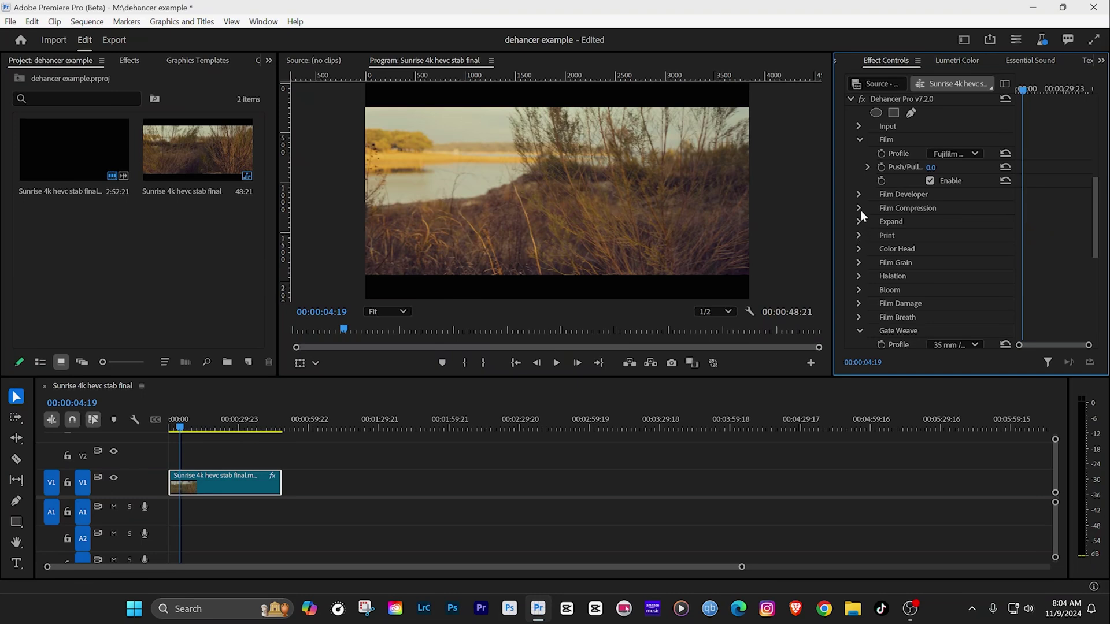
{"action": "left_click", "coordinate": [857, 208]}
{"action": "left_click", "coordinate": [858, 207]}
{"action": "left_click", "coordinate": [859, 195]}
{"action": "left_click_drag", "start_coordinate": [932, 222], "coordinate": [948, 226]}
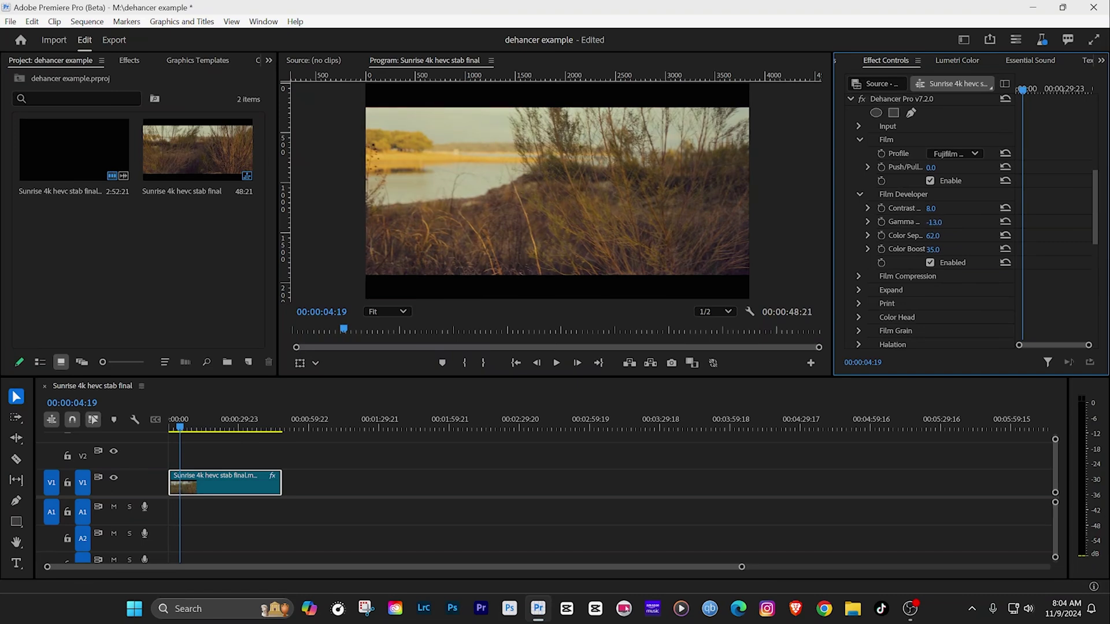
{"action": "left_click_drag", "start_coordinate": [931, 208], "coordinate": [940, 236]}
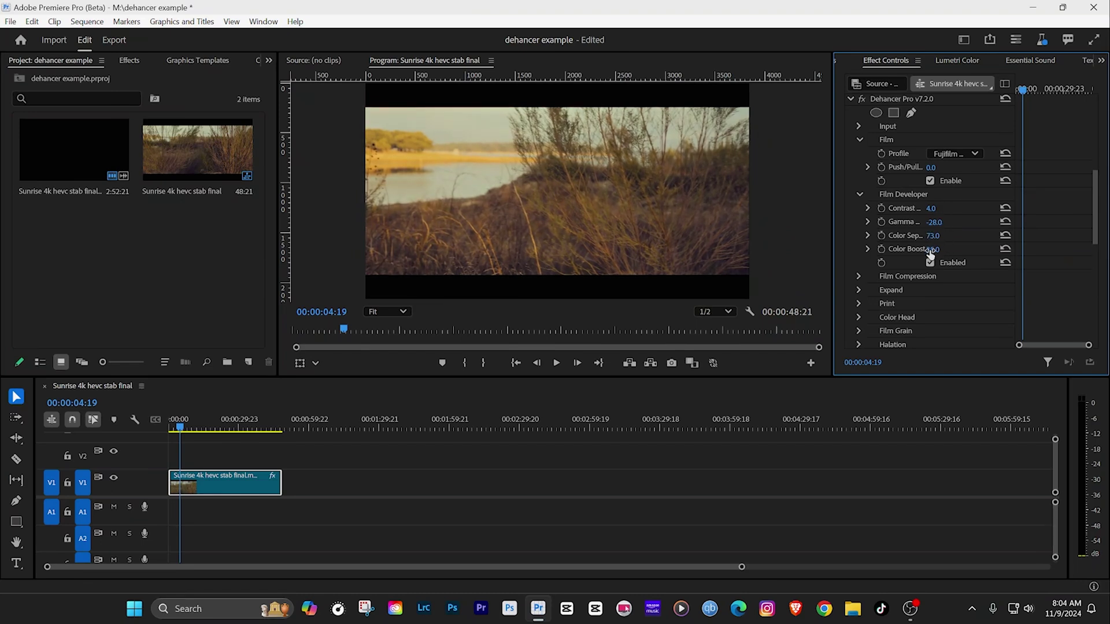
{"action": "left_click_drag", "start_coordinate": [932, 249], "coordinate": [928, 249]}
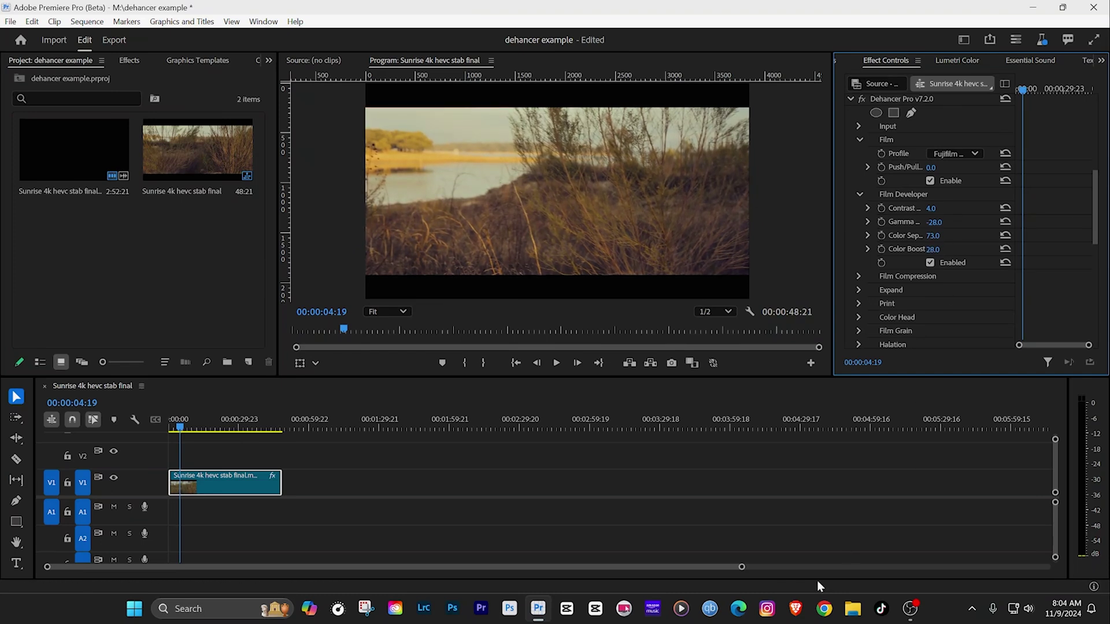
{"action": "left_click", "coordinate": [557, 360]}
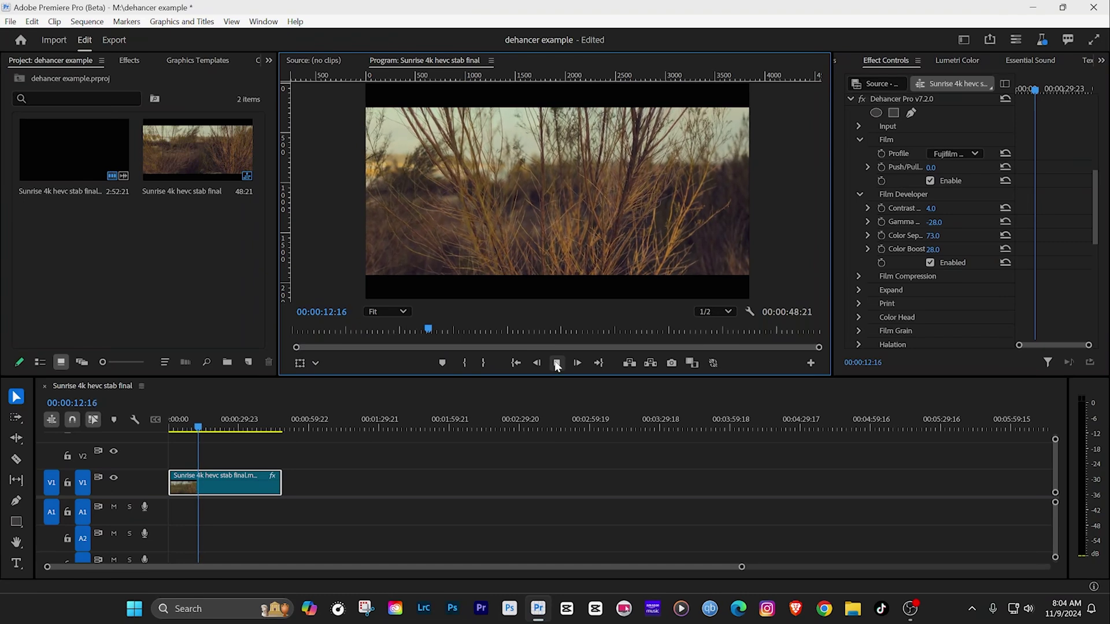
Expand Dehancer's Film Grain section and preview the clip with grain enabled
{"action": "left_click", "coordinate": [557, 363]}
{"action": "left_click_drag", "start_coordinate": [1094, 194], "coordinate": [1095, 226]}
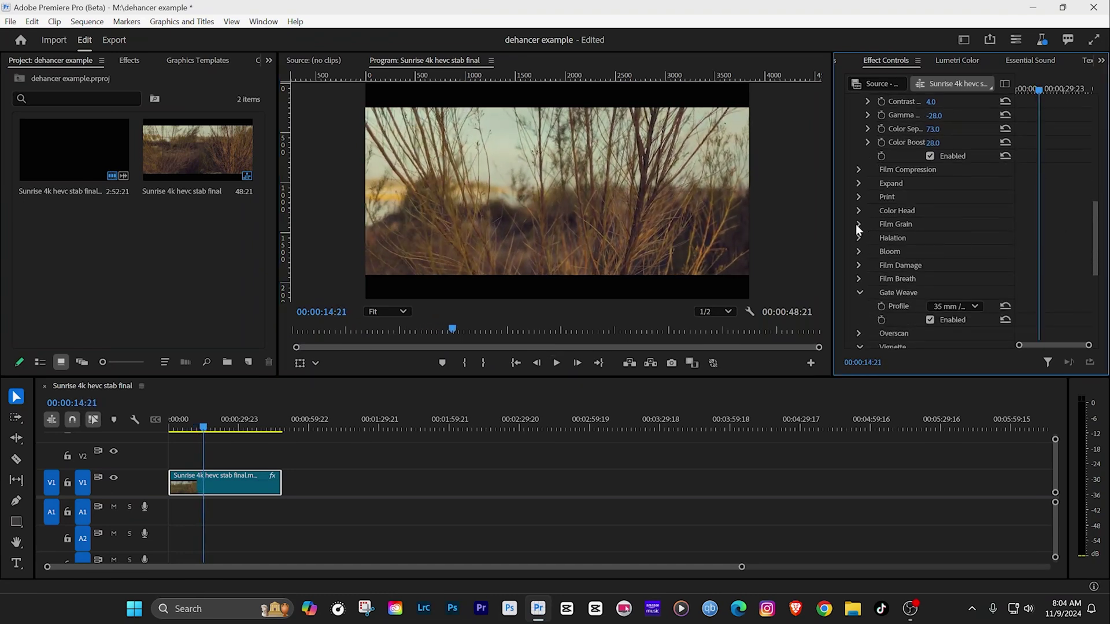
{"action": "left_click", "coordinate": [859, 224]}
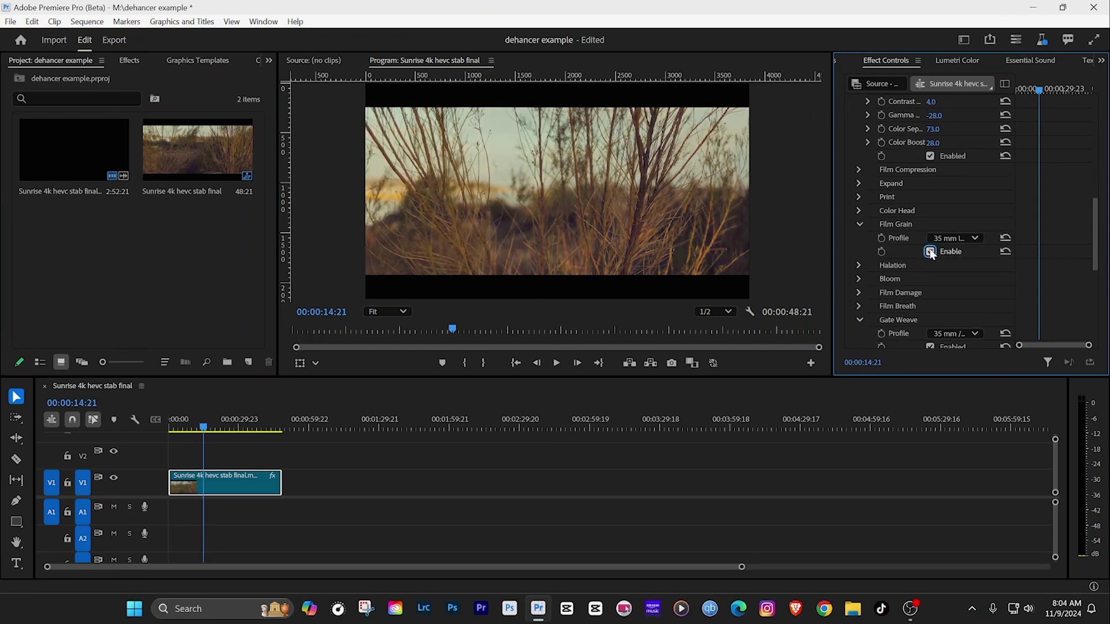
{"action": "left_click", "coordinate": [556, 363]}
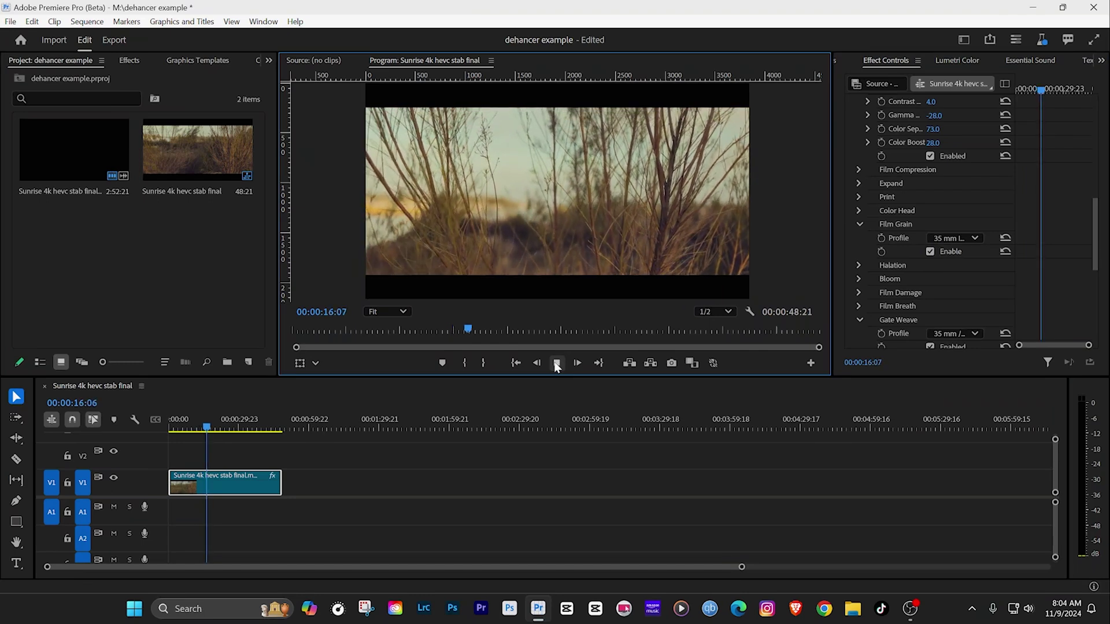
{"action": "left_click", "coordinate": [556, 363]}
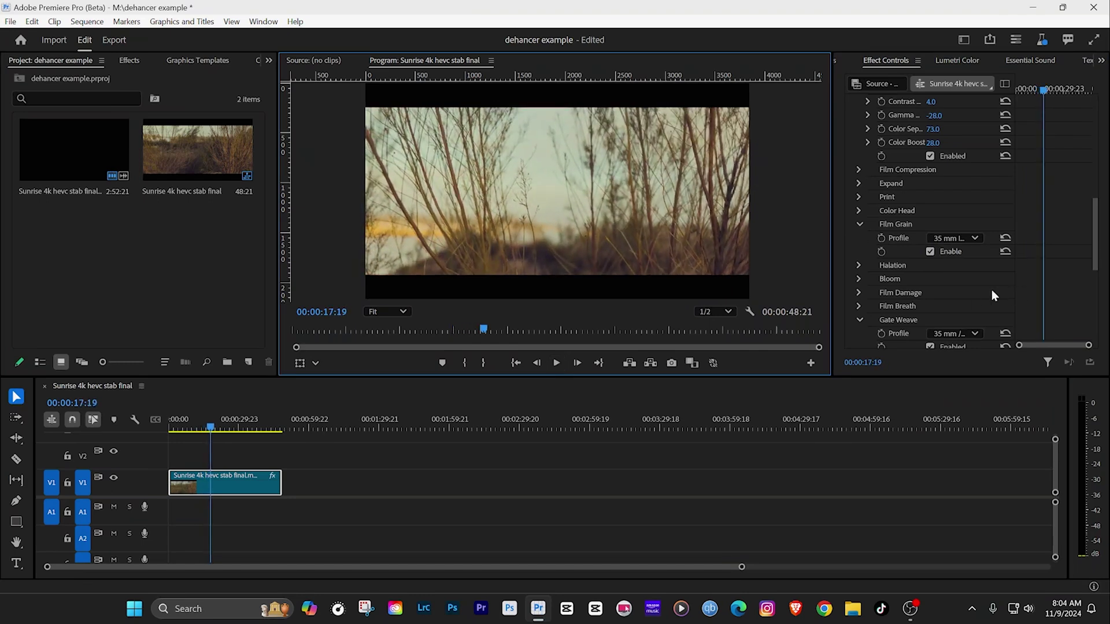
Switch the grain to the Custom profile with Amount 8.2 and Size 5.6, then play the clip
{"action": "left_click", "coordinate": [975, 239]}
{"action": "left_click", "coordinate": [966, 256]}
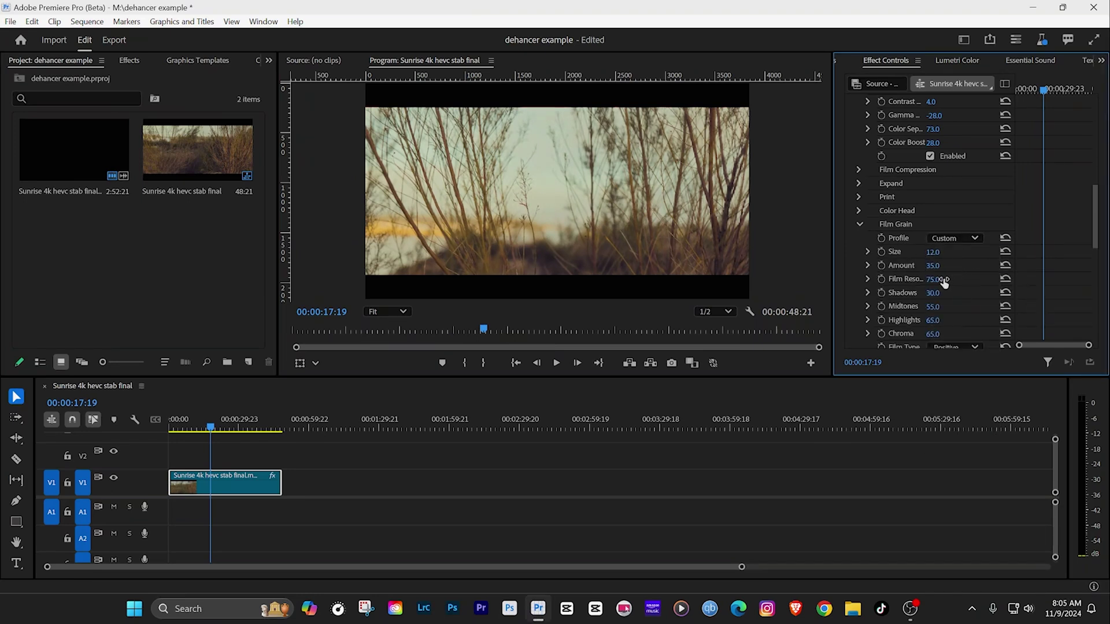
{"action": "left_click", "coordinate": [868, 265]}
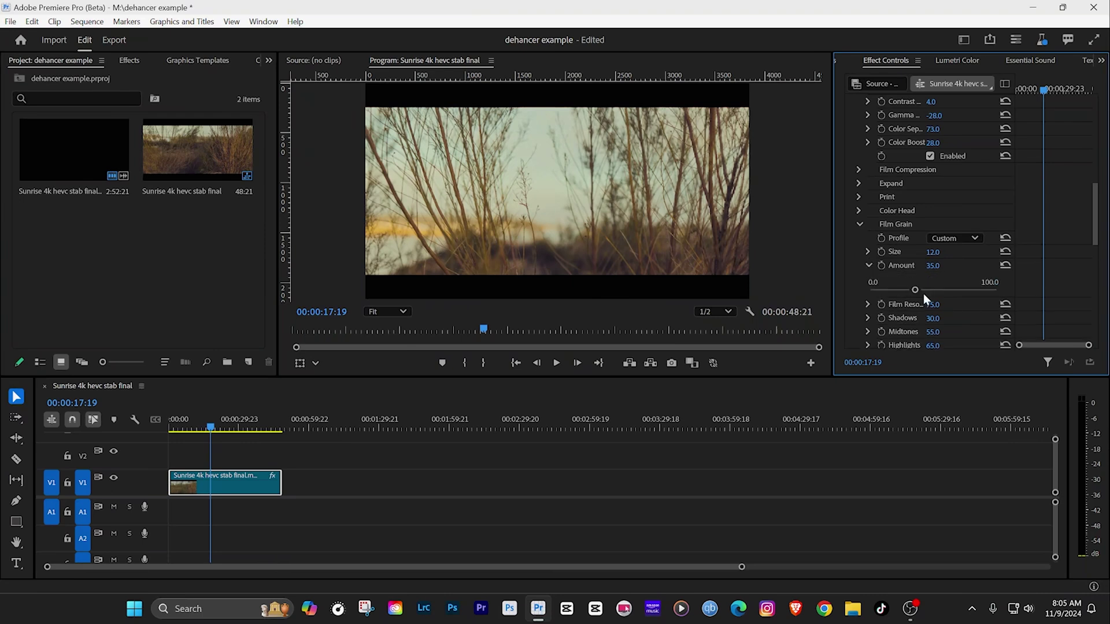
{"action": "left_click_drag", "start_coordinate": [915, 290], "coordinate": [880, 292]}
{"action": "left_click", "coordinate": [868, 252]}
{"action": "left_click_drag", "start_coordinate": [906, 277], "coordinate": [882, 277]}
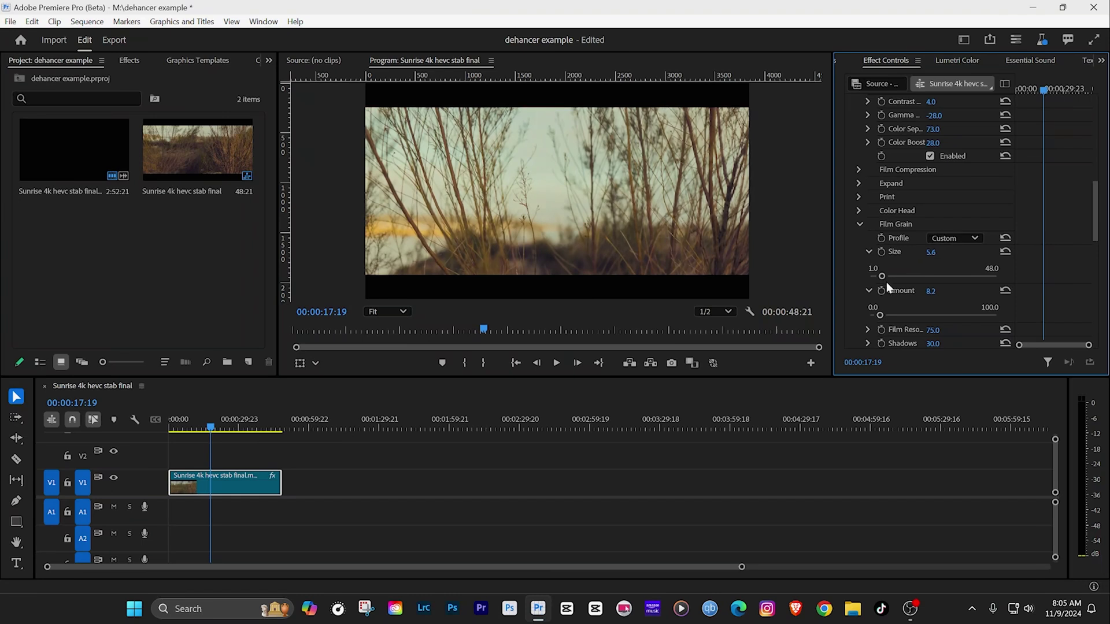
{"action": "left_click", "coordinate": [555, 361]}
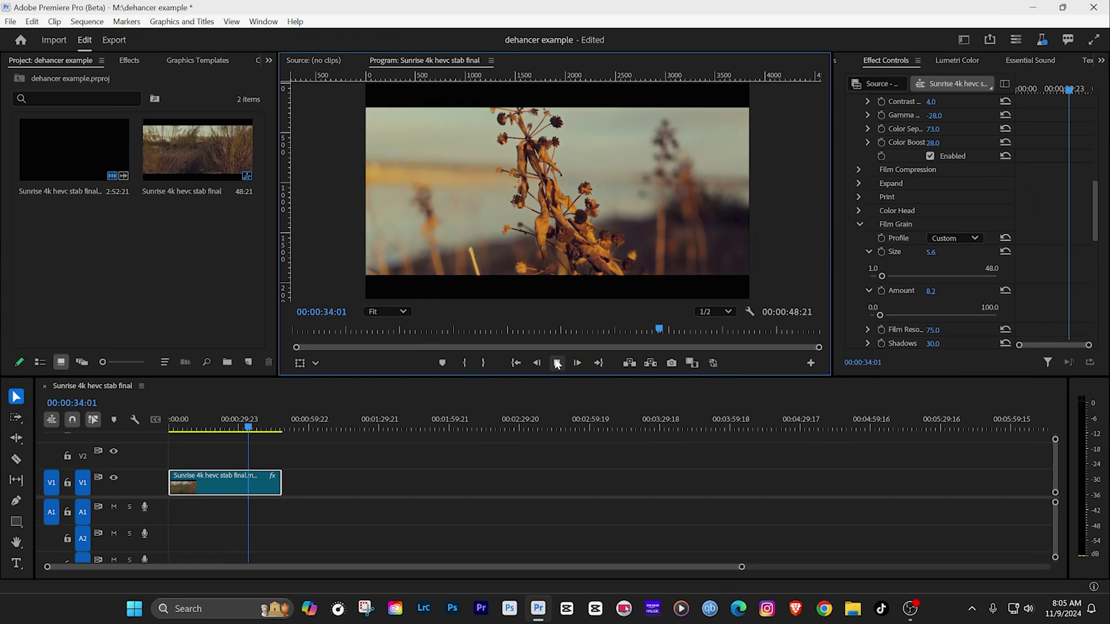
Stop playback and save the project via the File menu
{"action": "left_click", "coordinate": [556, 363]}
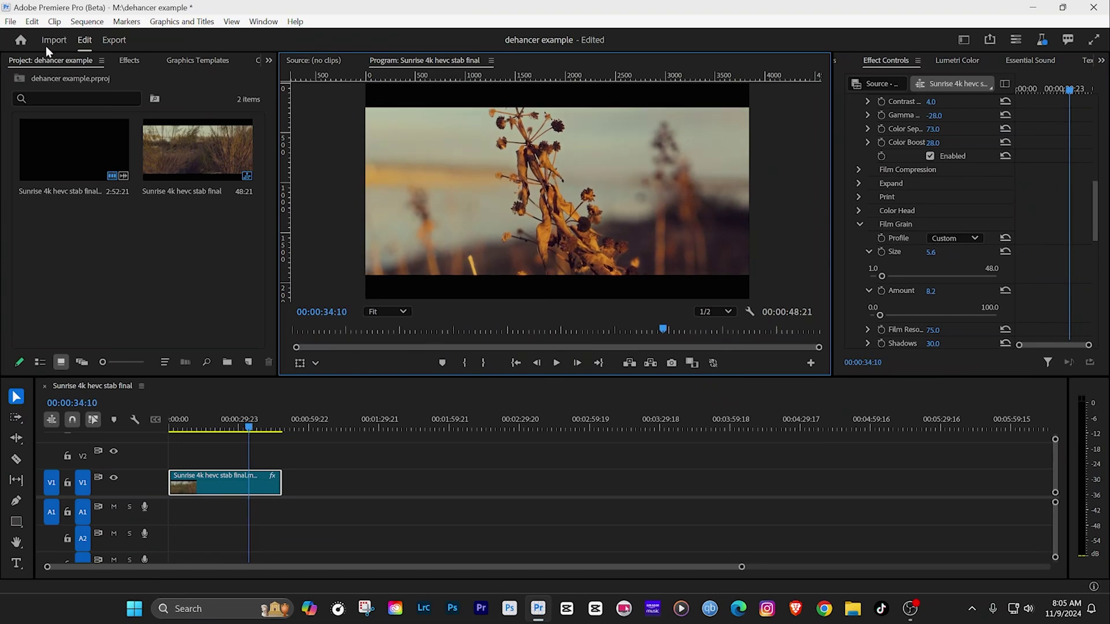
{"action": "left_click", "coordinate": [11, 22]}
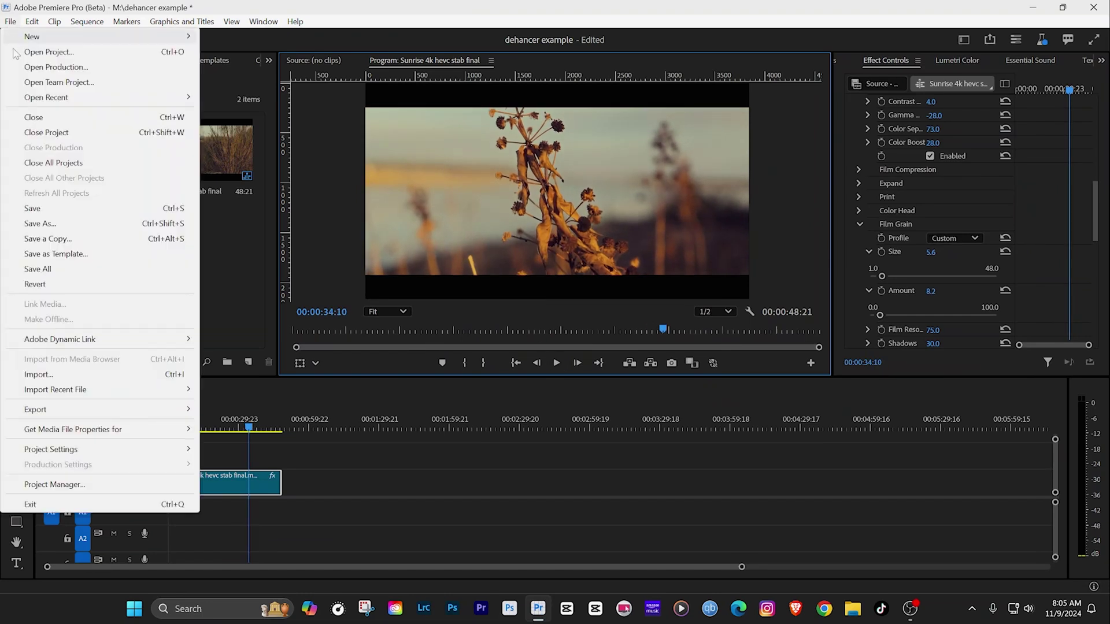
{"action": "left_click", "coordinate": [38, 209]}
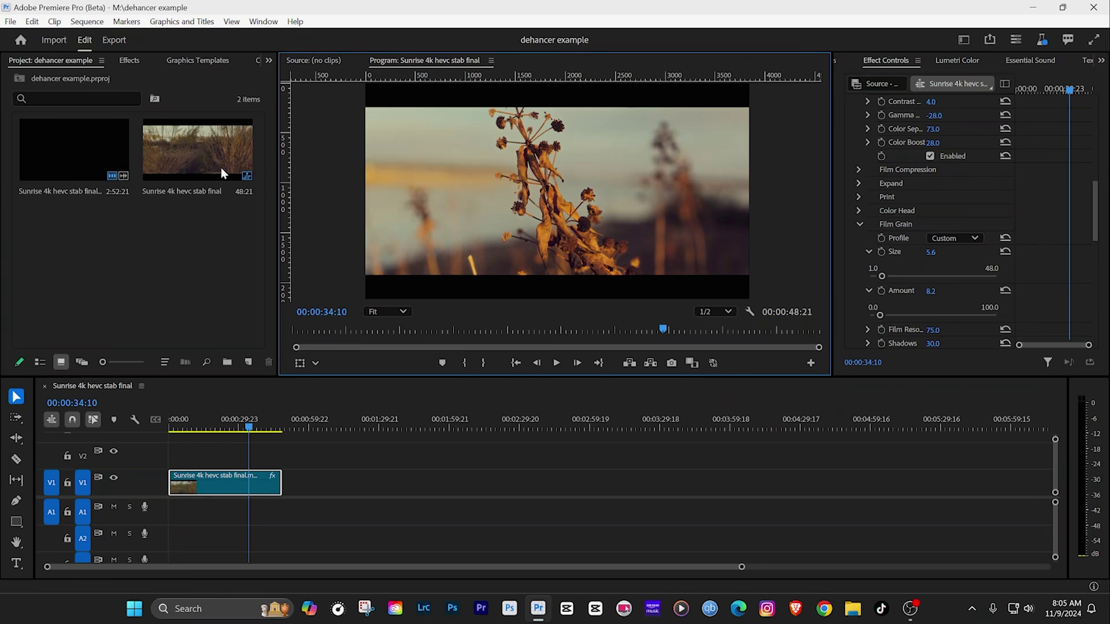
Export the clip as HEVC 'Sunrise 4k hevc stab final_3.mp4' to F:\Recordings and locate the file
{"action": "left_click", "coordinate": [111, 39]}
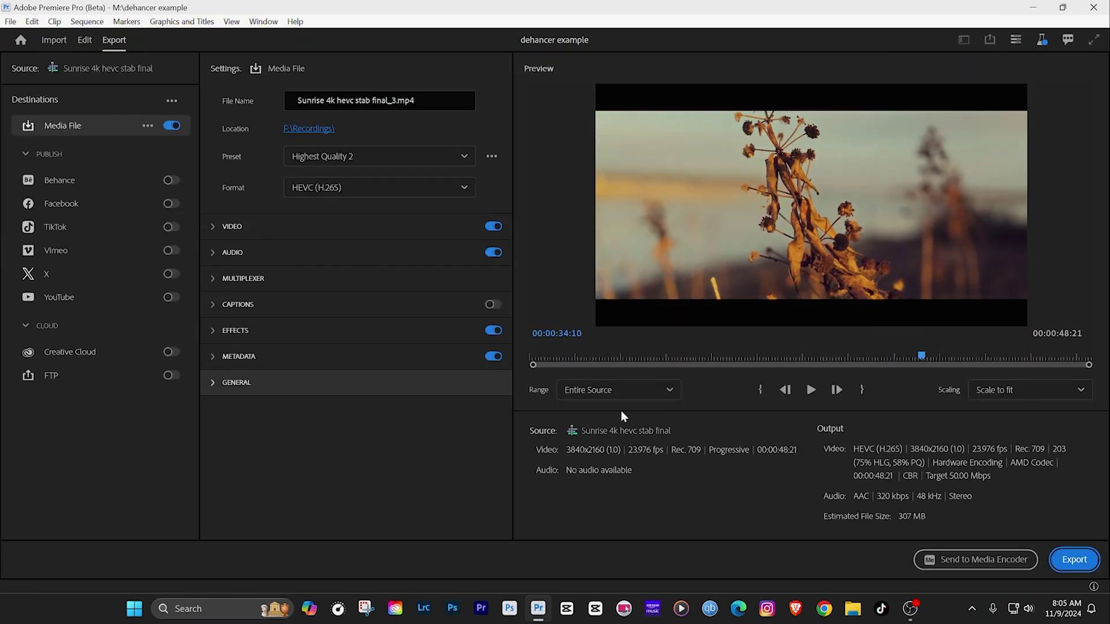
{"action": "left_click", "coordinate": [1076, 560]}
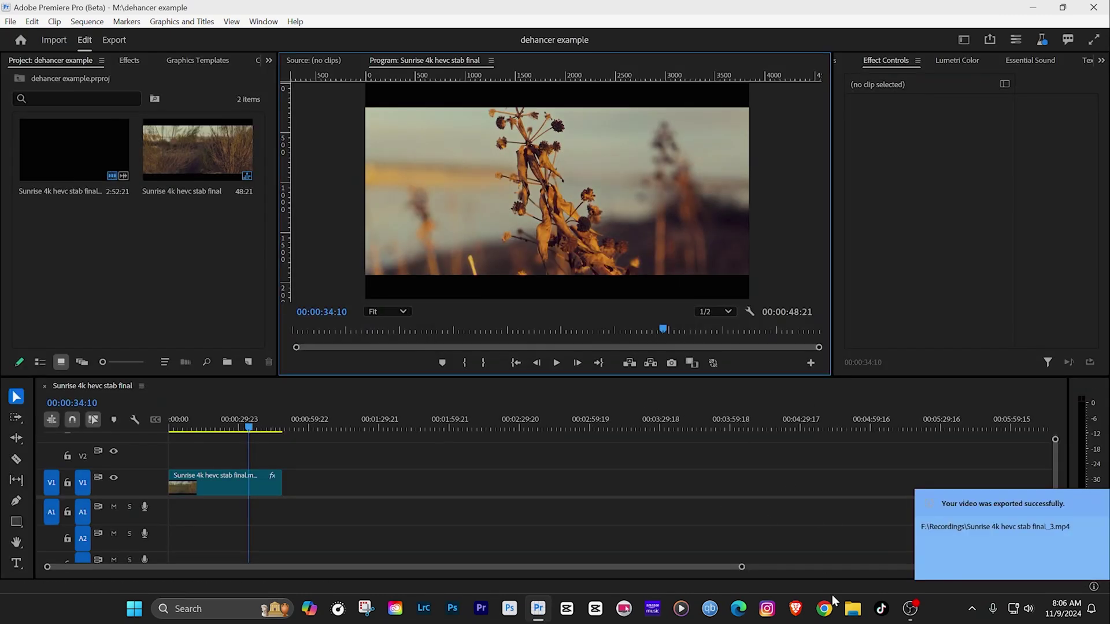
{"action": "left_click", "coordinate": [852, 609]}
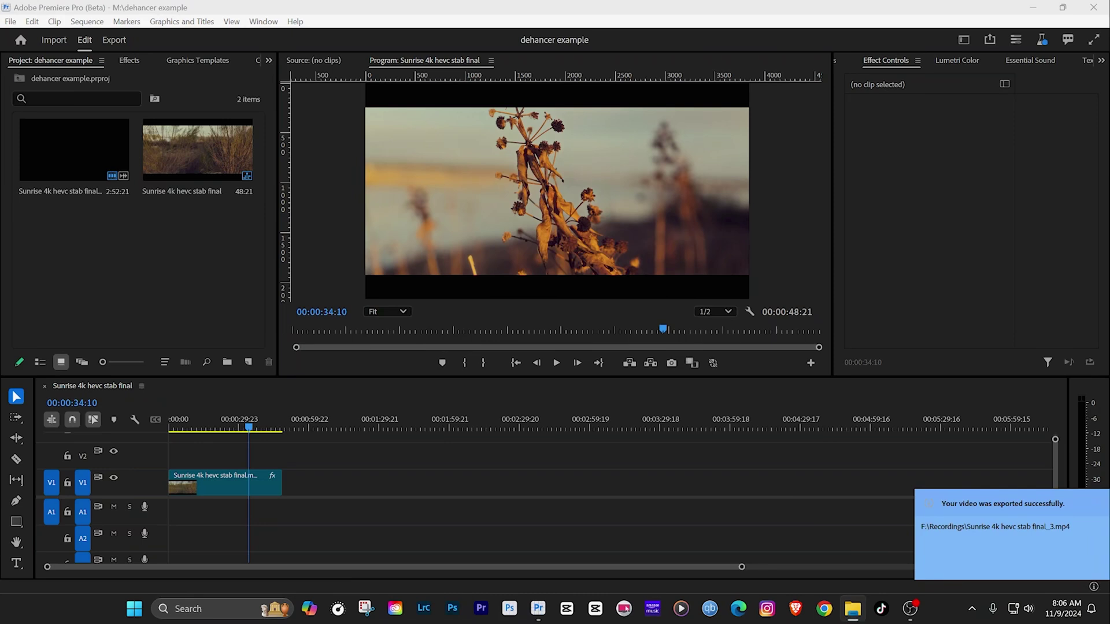